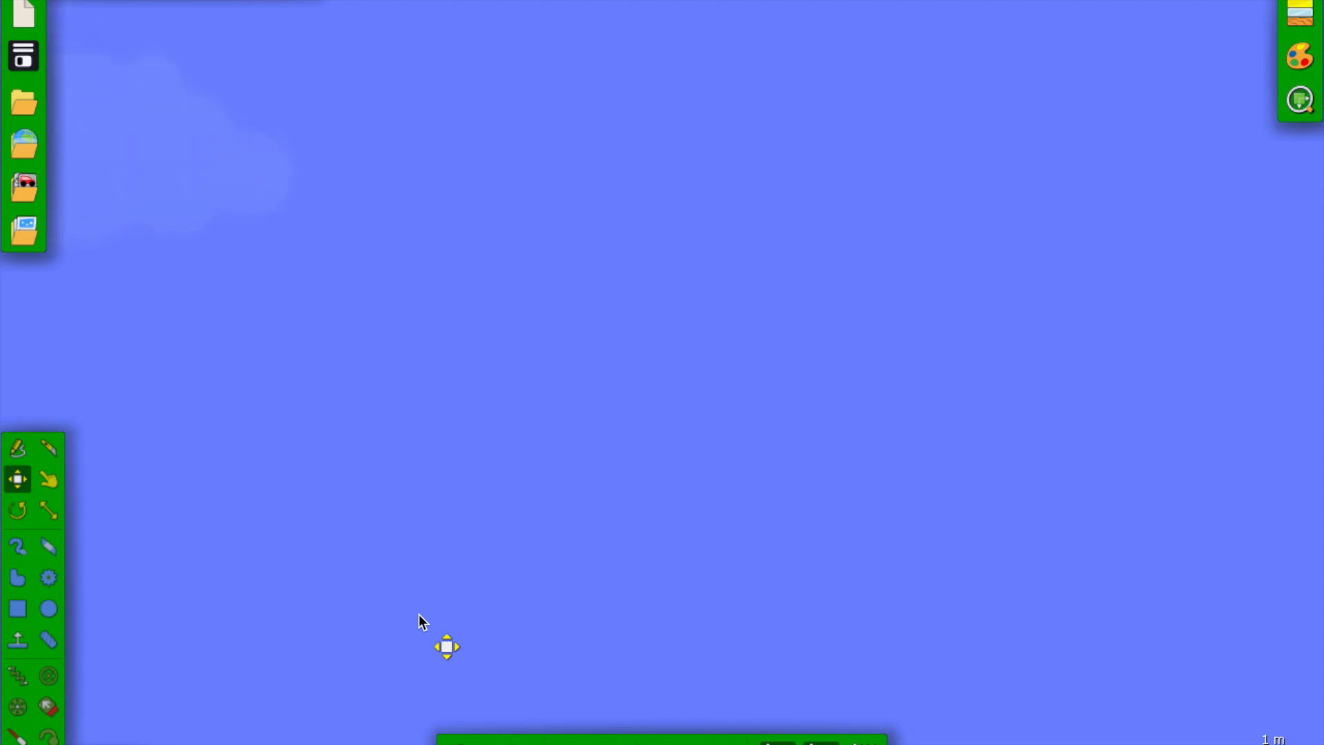
key(ctrl+z)
key(ctrl+z)
key(ctrl+z)
key(ctrl+z)
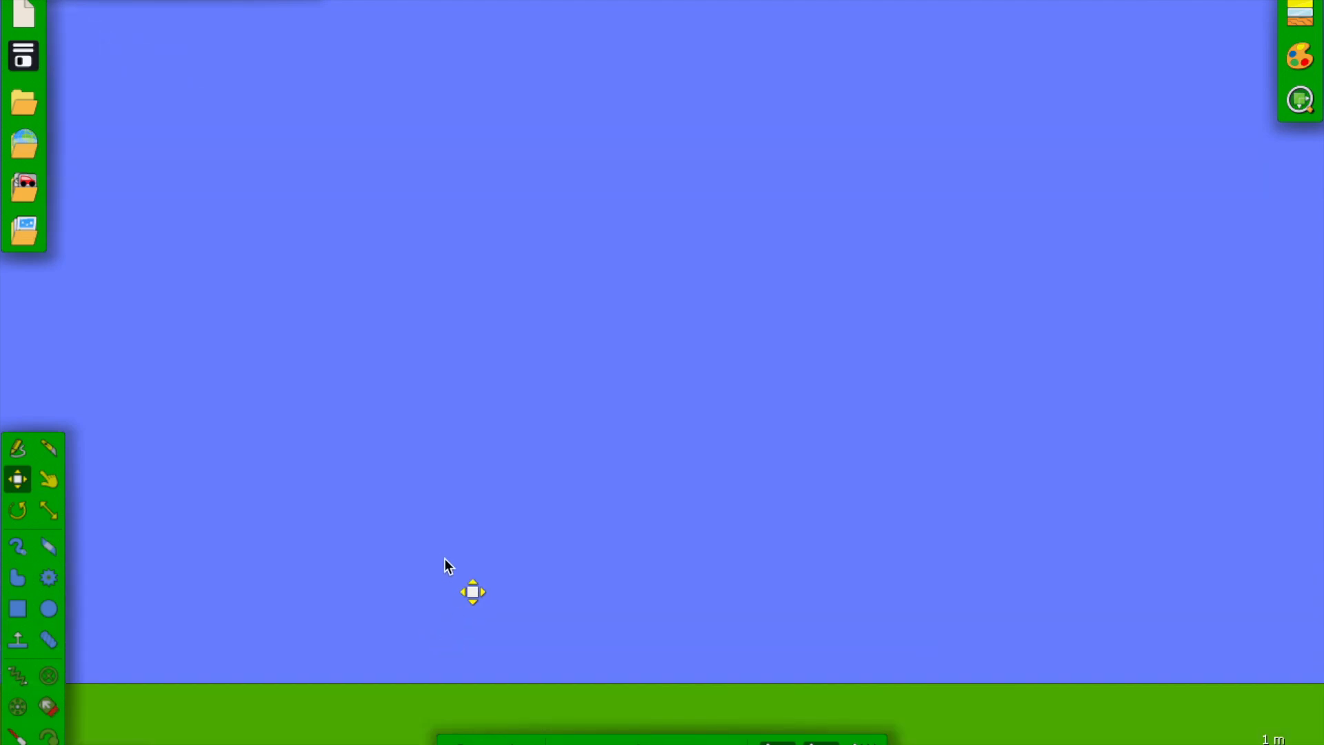
key(ctrl+z)
key(ctrl+z)
key(ctrl+z)
key(ctrl+z)
key(ctrl+z)
key(ctrl+z)
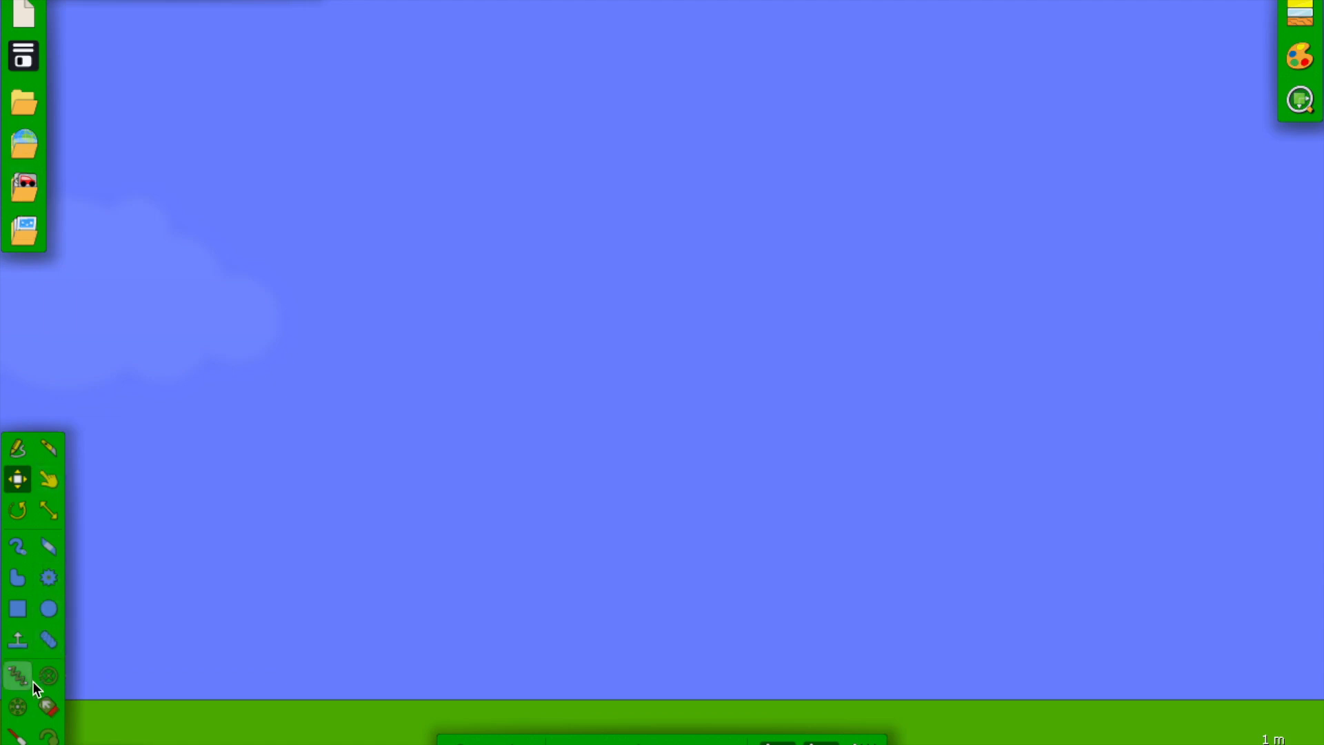
- Turn on the grid and draw a tall box standing on the ground, one grid cell wide and nine cells high
click(15, 613)
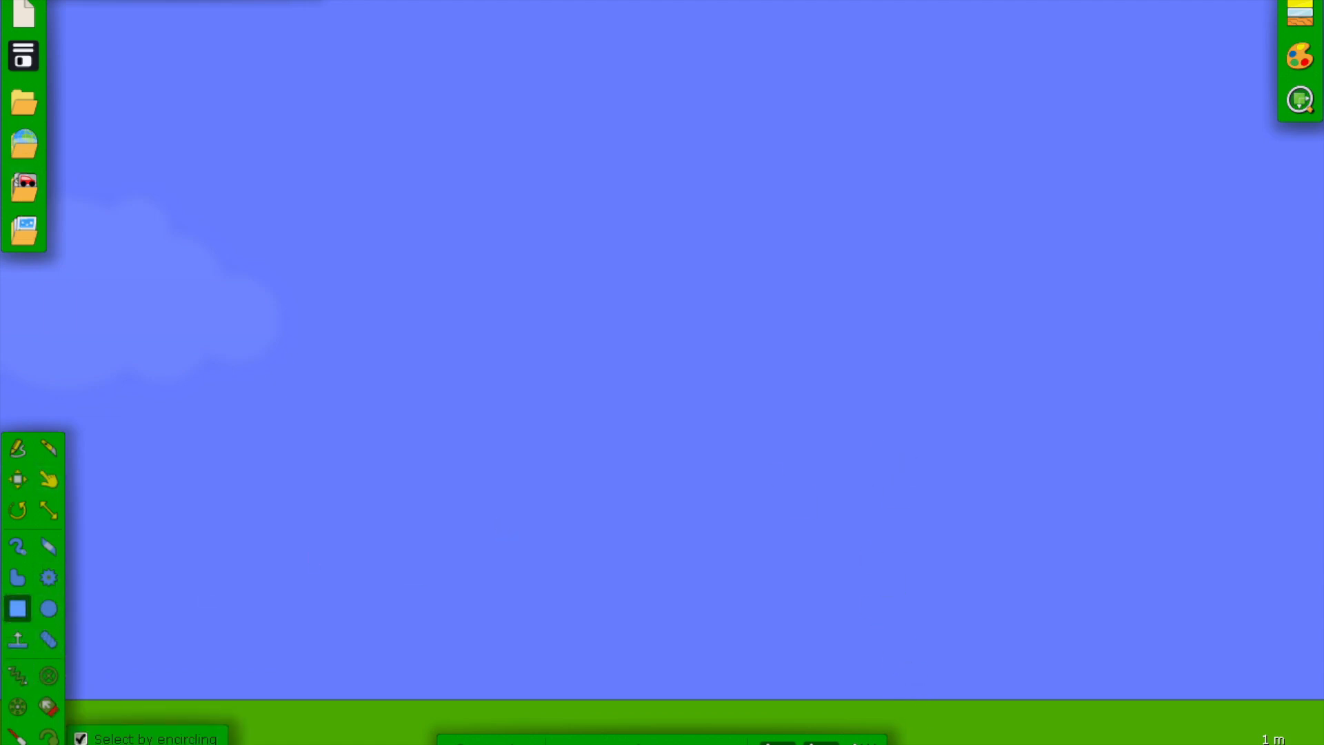
click(862, 742)
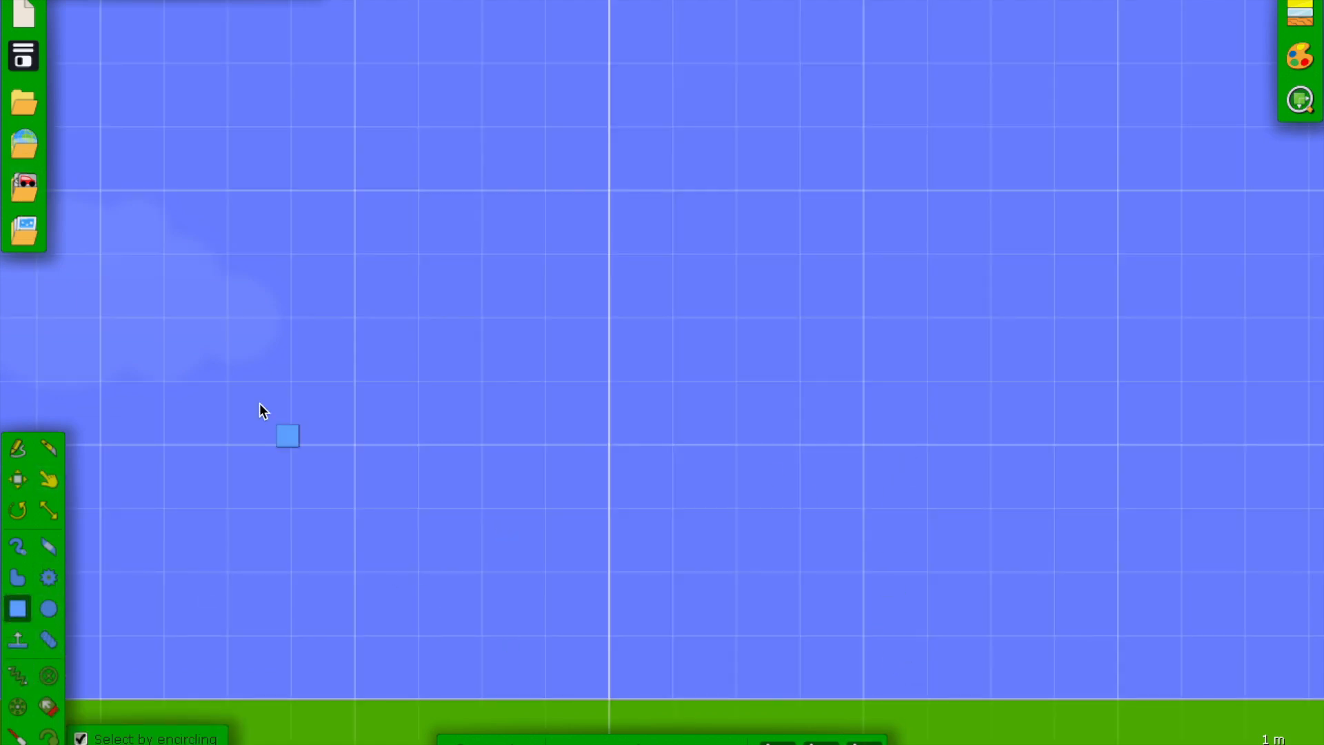
drag(419, 130, 330, 692)
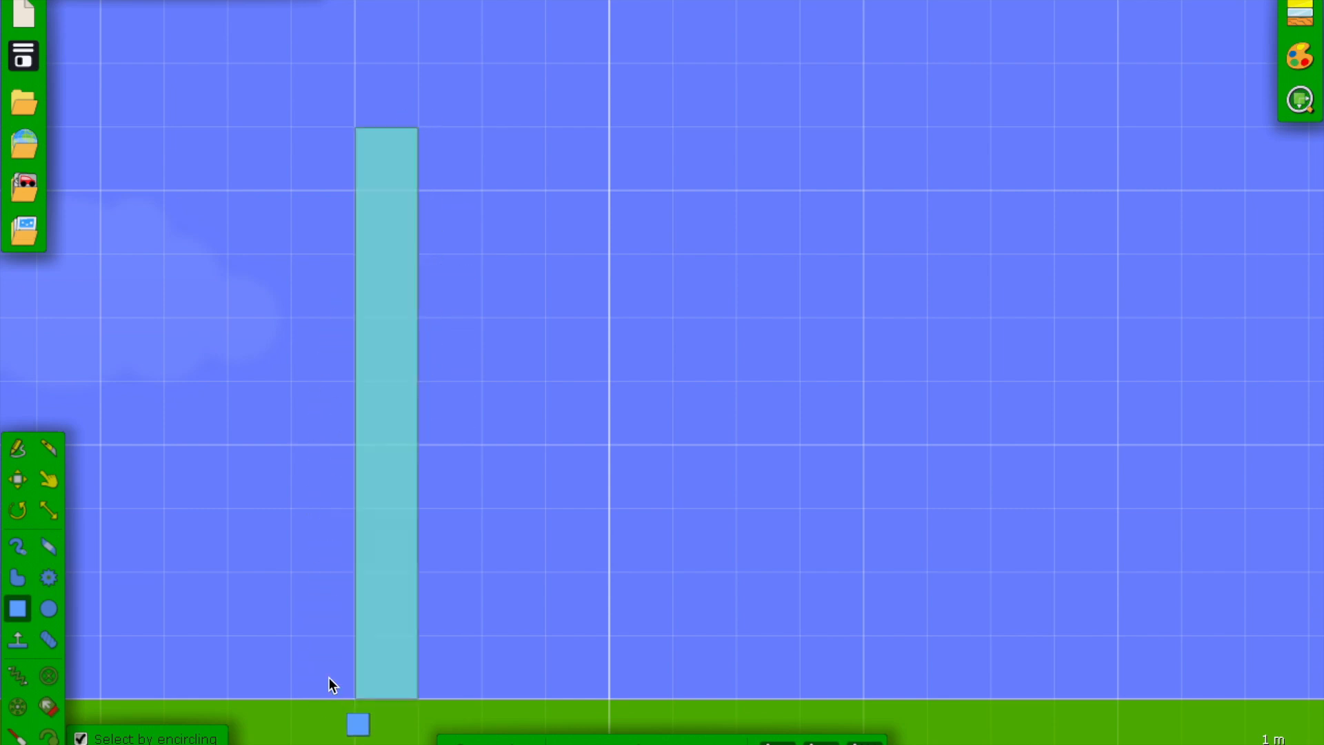
- Glue the tall box to the background
right_click(394, 543)
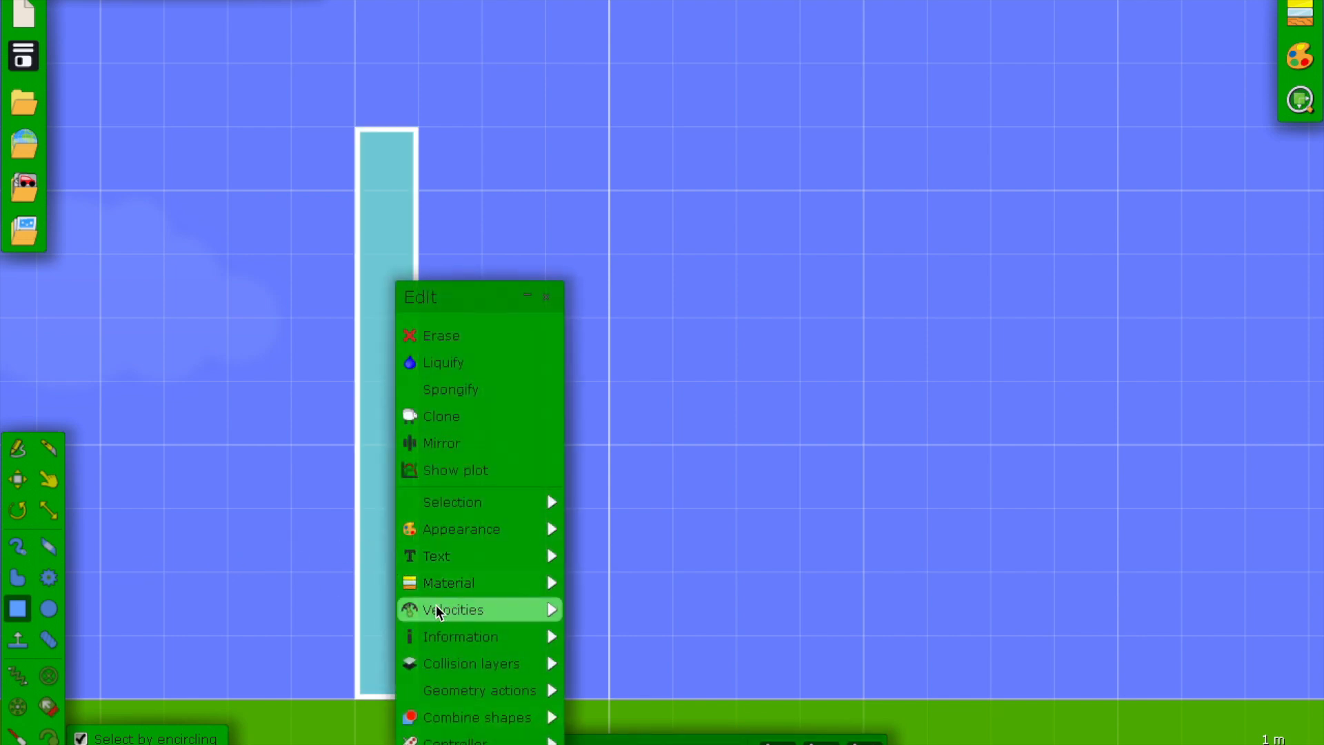
mouse_move(440, 547)
mouse_move(444, 690)
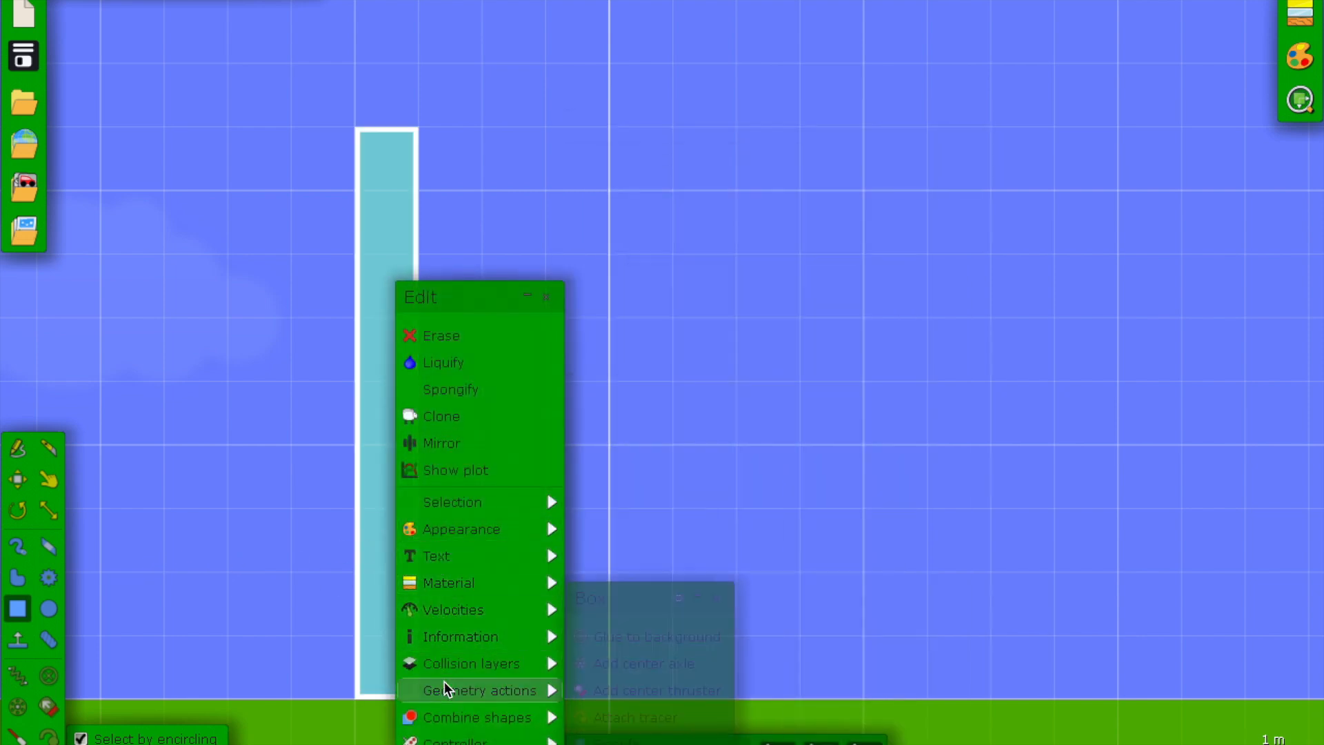
click(618, 635)
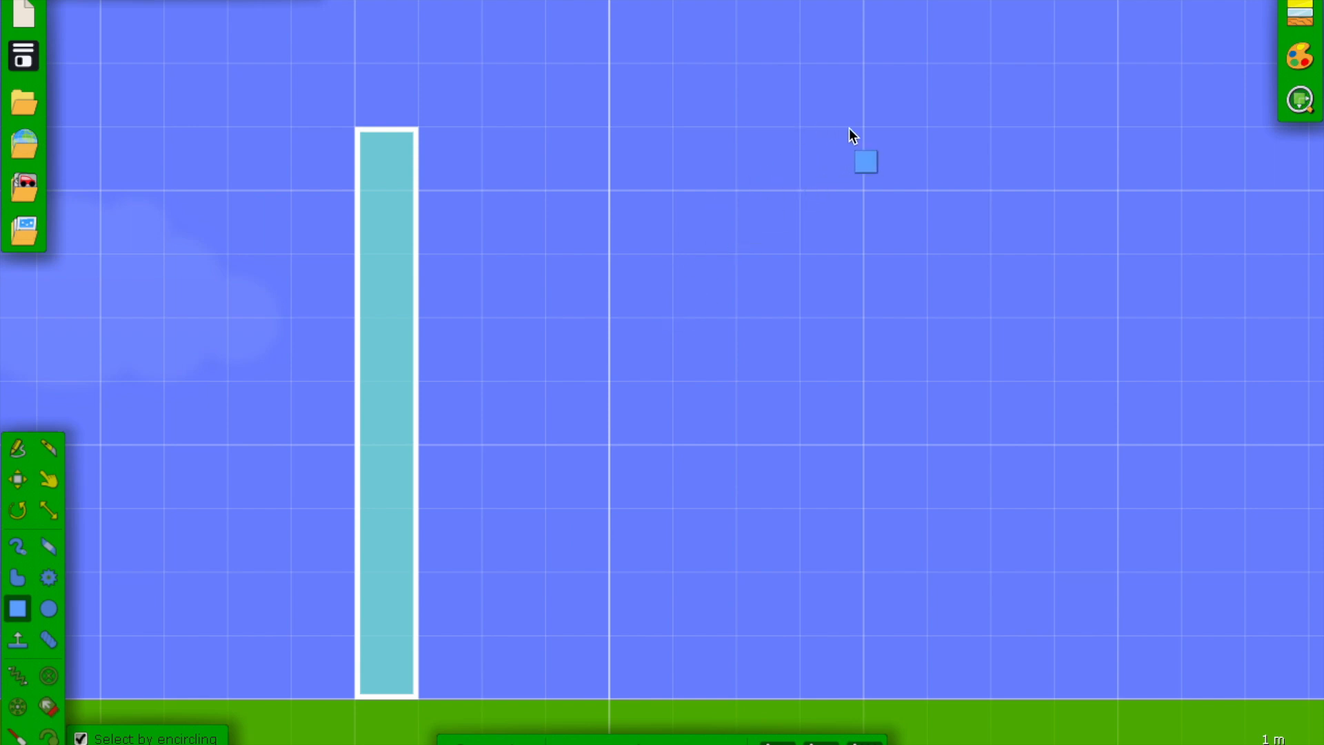
drag(862, 127, 815, 693)
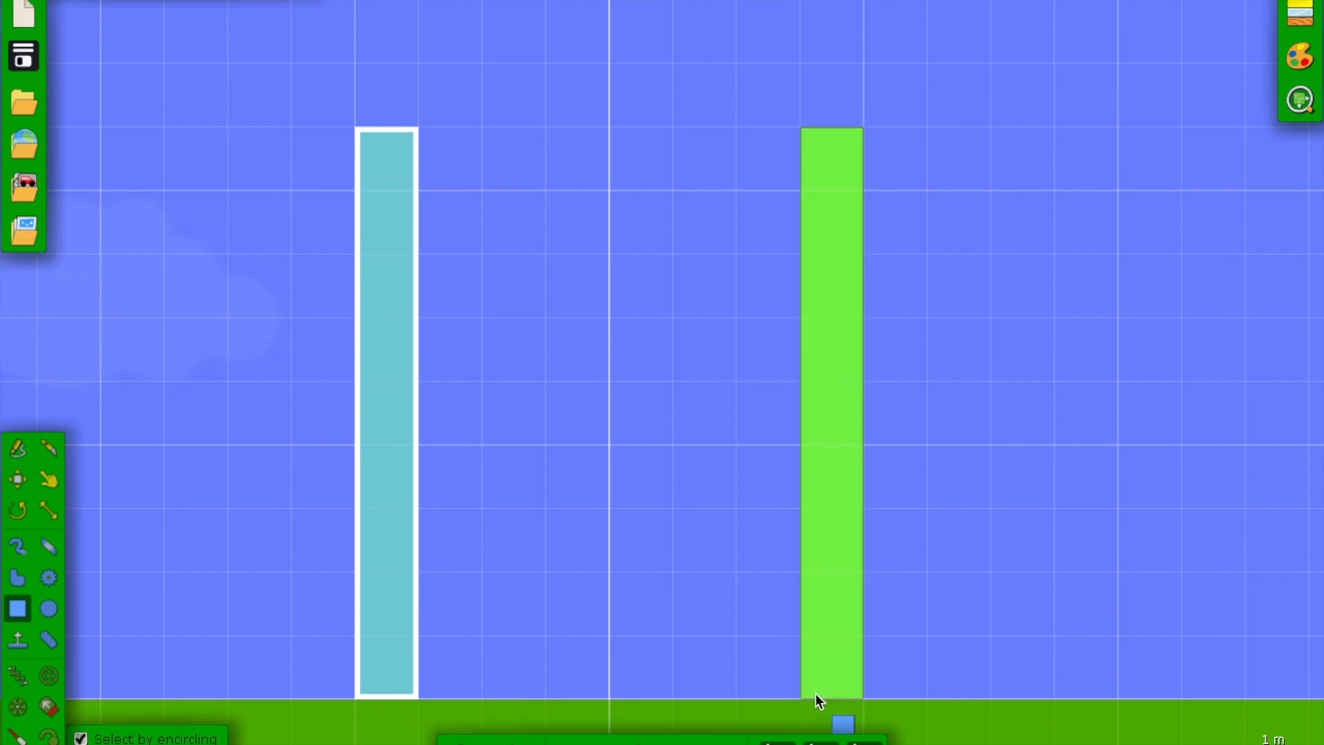
right_click(829, 267)
key(Delete)
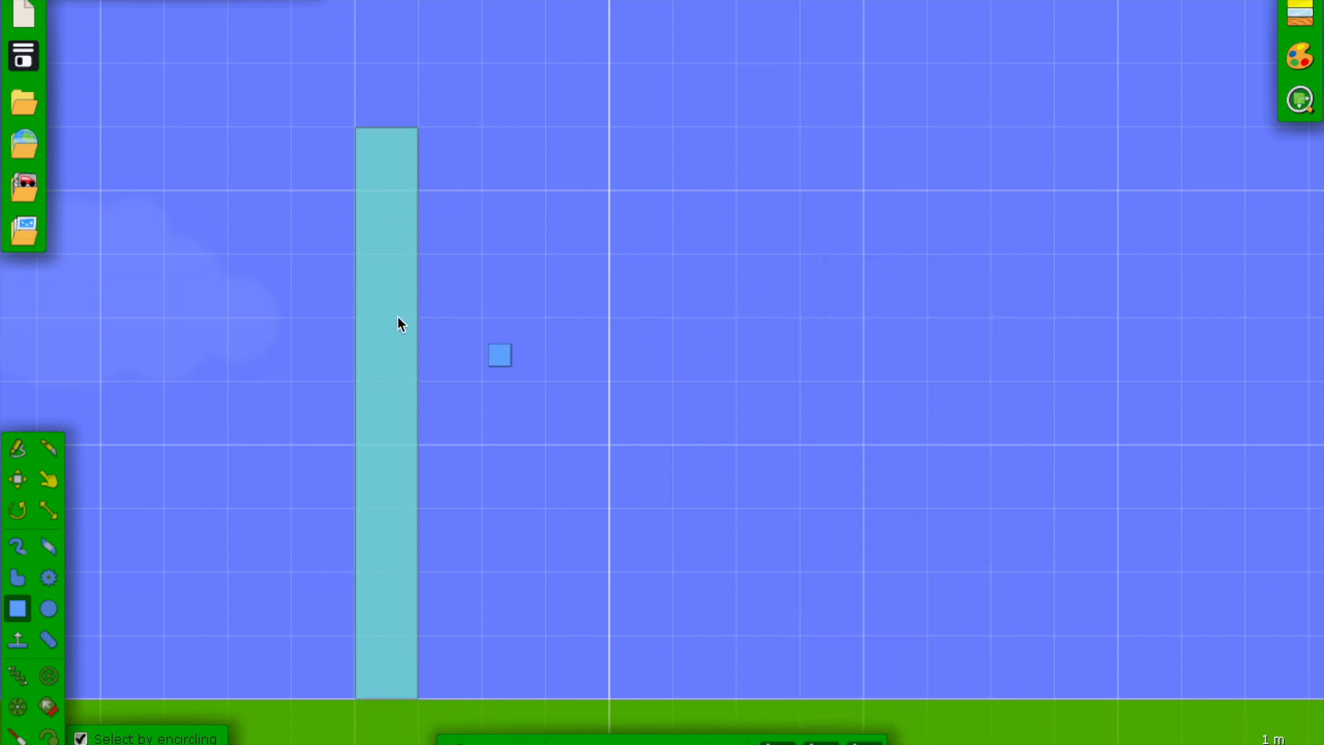
- Clone the pillar and place the copy on the ground to its right, leaving a gap of six grid cells
click(379, 328)
right_click(379, 329)
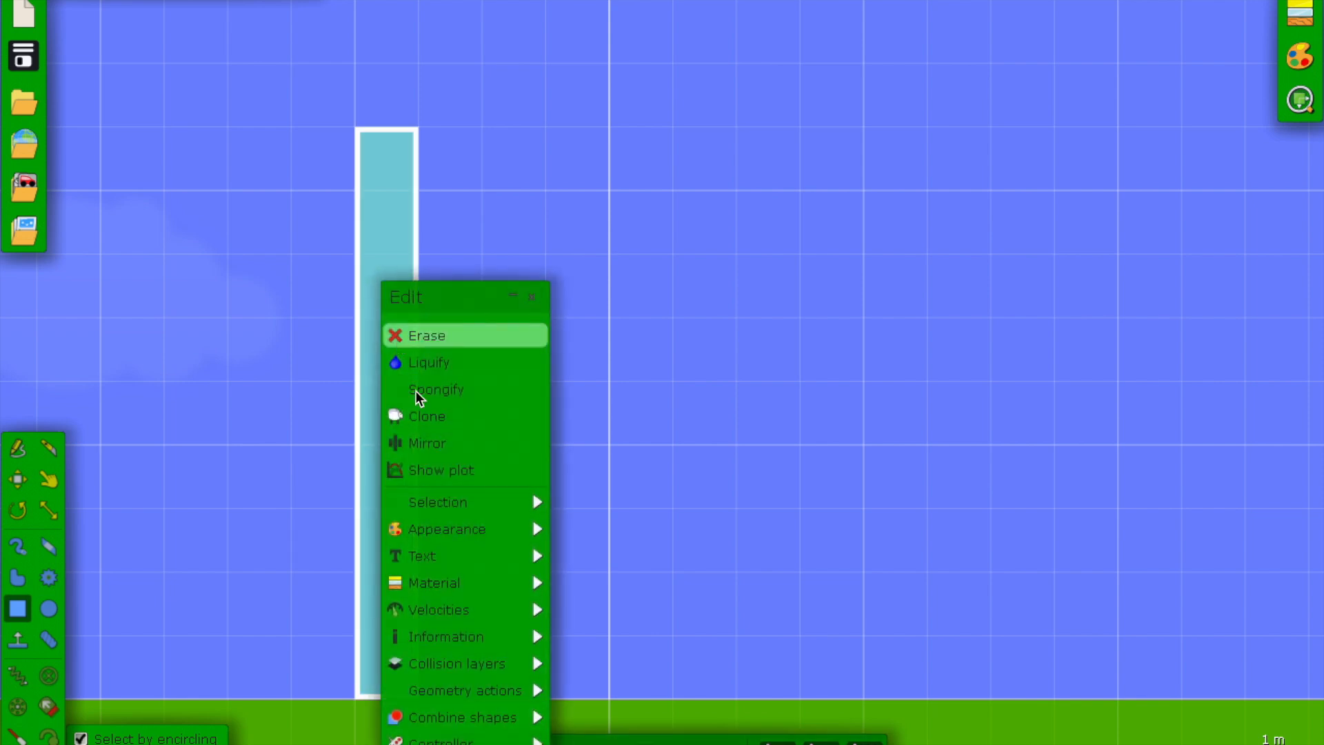
click(408, 419)
drag(484, 306, 843, 305)
click(569, 346)
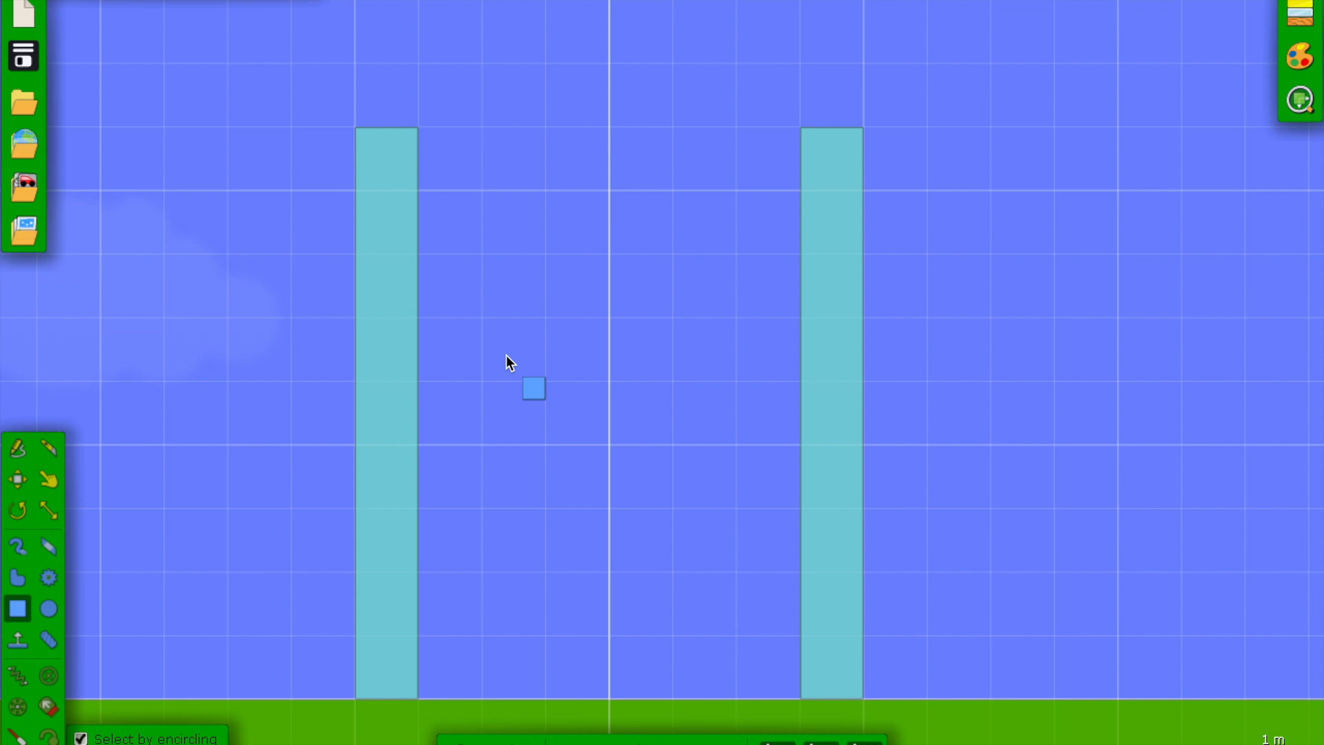
click(48, 479)
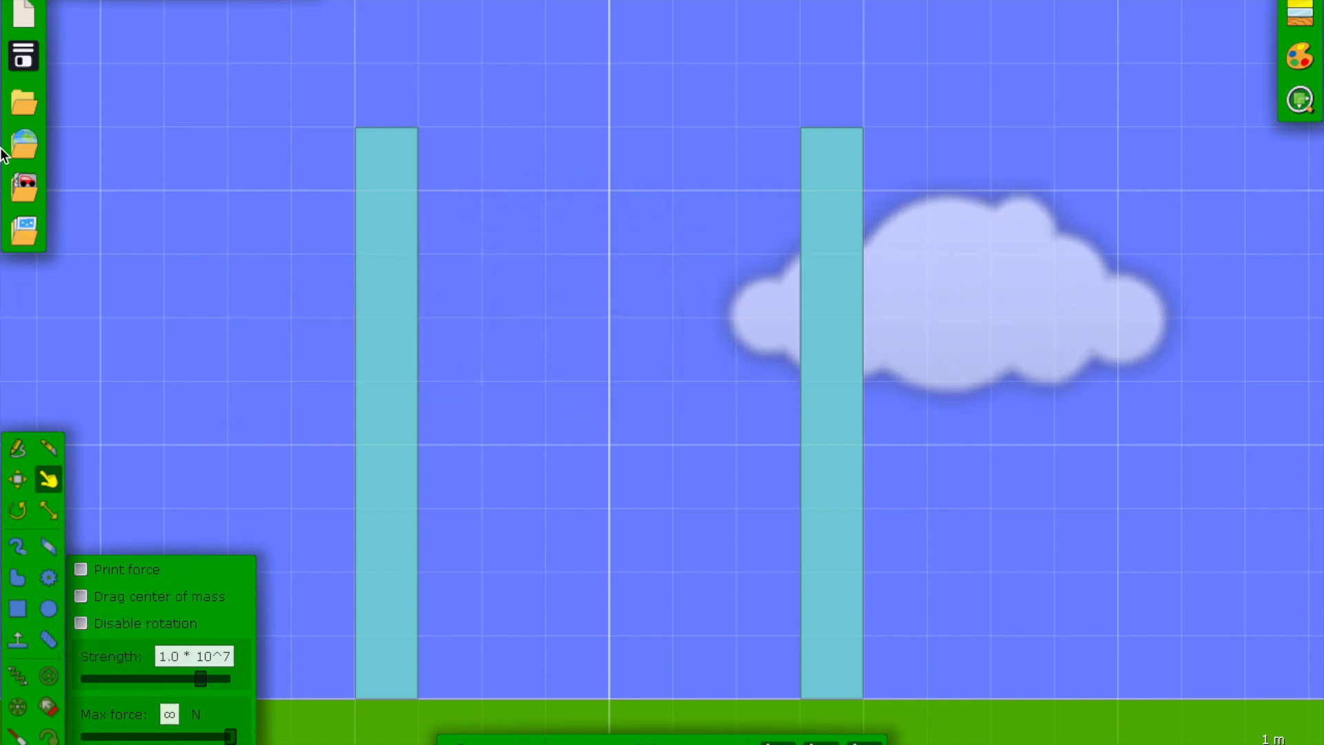
click(24, 187)
click(189, 197)
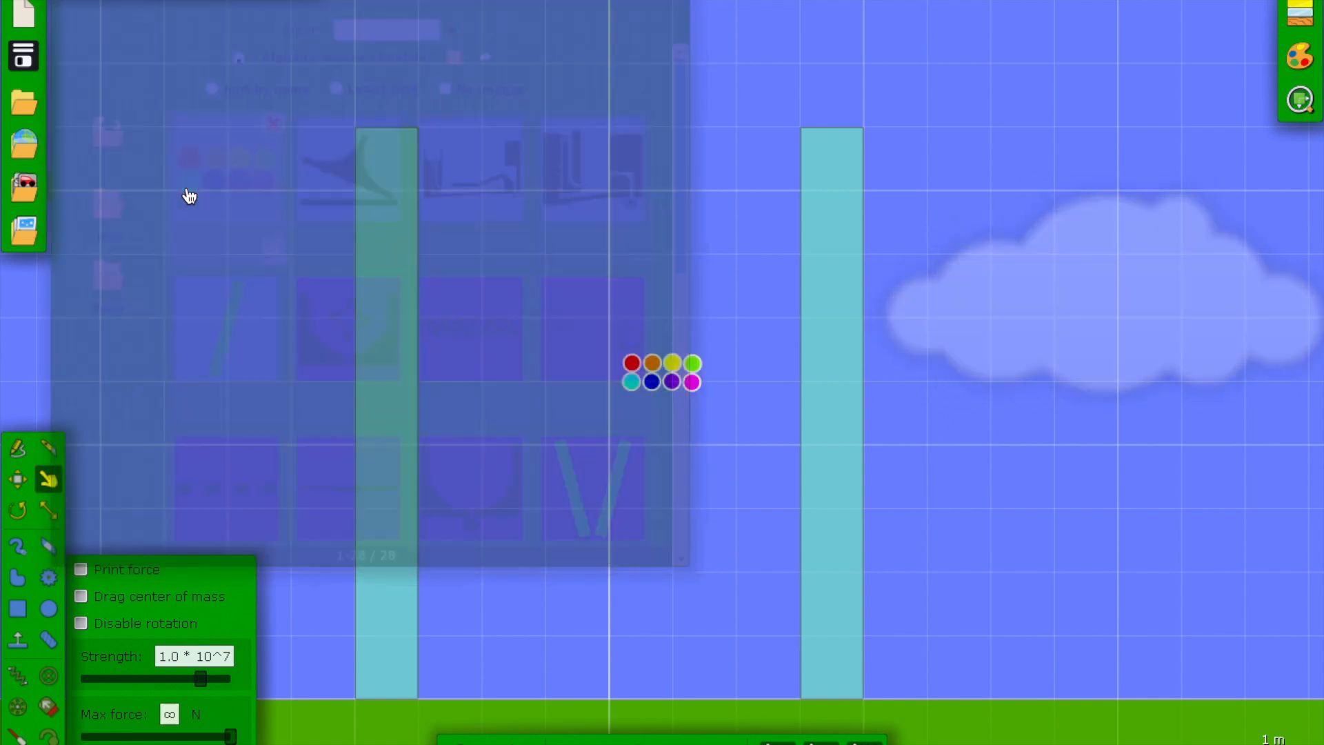
click(8, 483)
drag(628, 381, 564, 243)
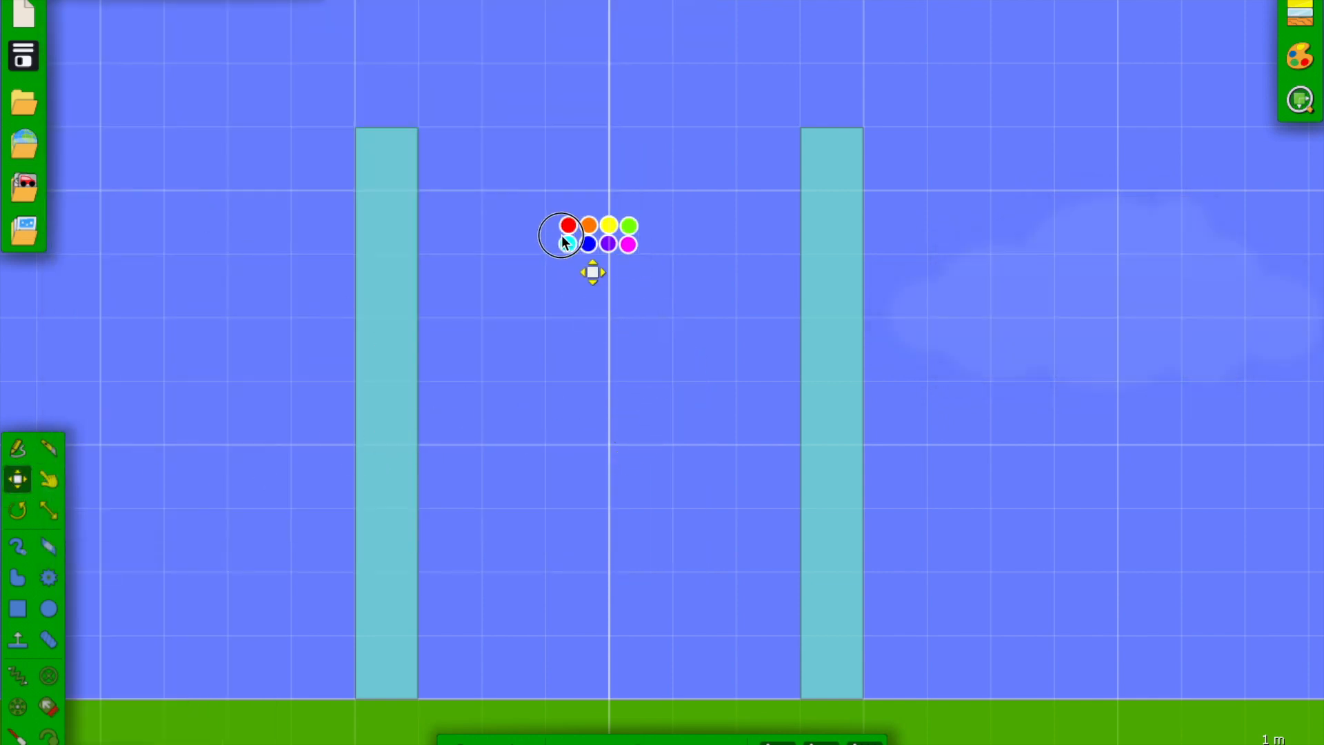
scroll(562, 238, up, 5)
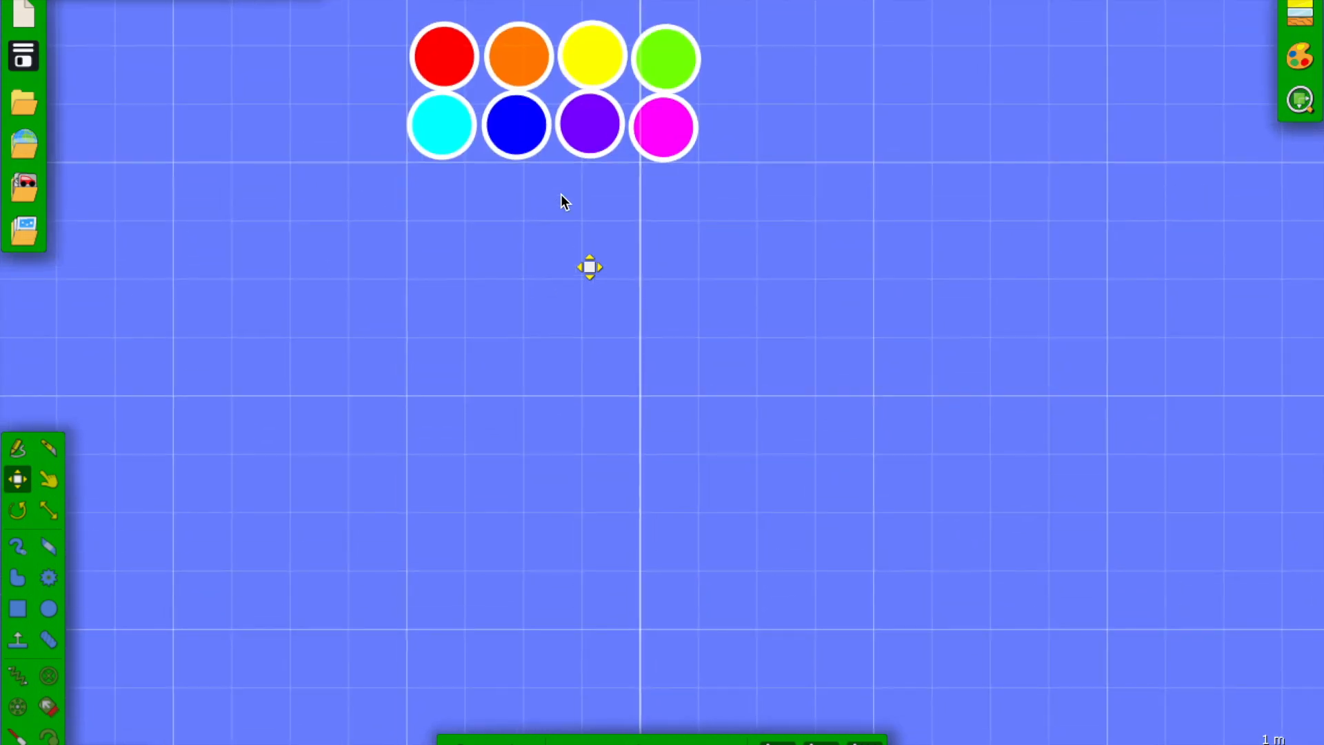
mouse_move(579, 134)
mouse_down()
mouse_move(608, 135)
mouse_move(590, 139)
mouse_up()
key(Delete)
scroll(540, 250, down, 5)
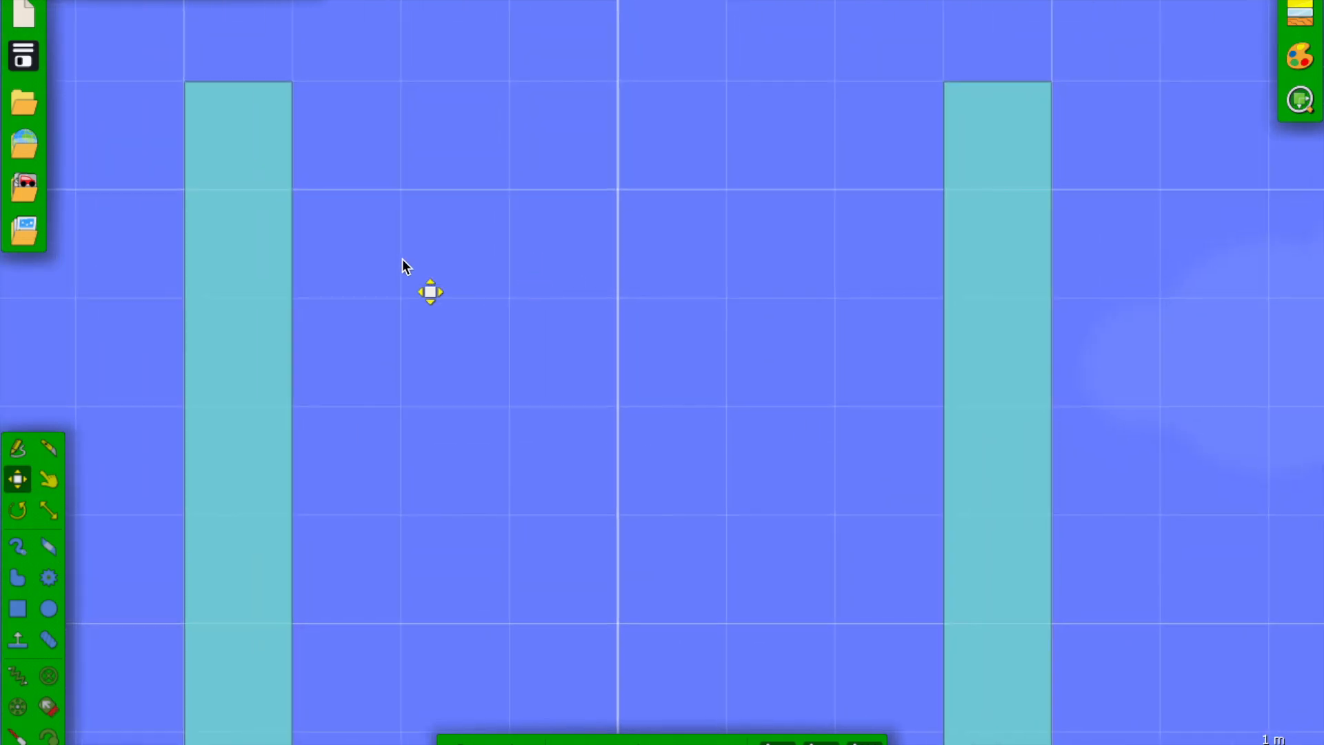
- Draw a circle half as wide as a pillar and place it beside the left pillar, its top level with the pillar tops
scroll(403, 258, up, 3)
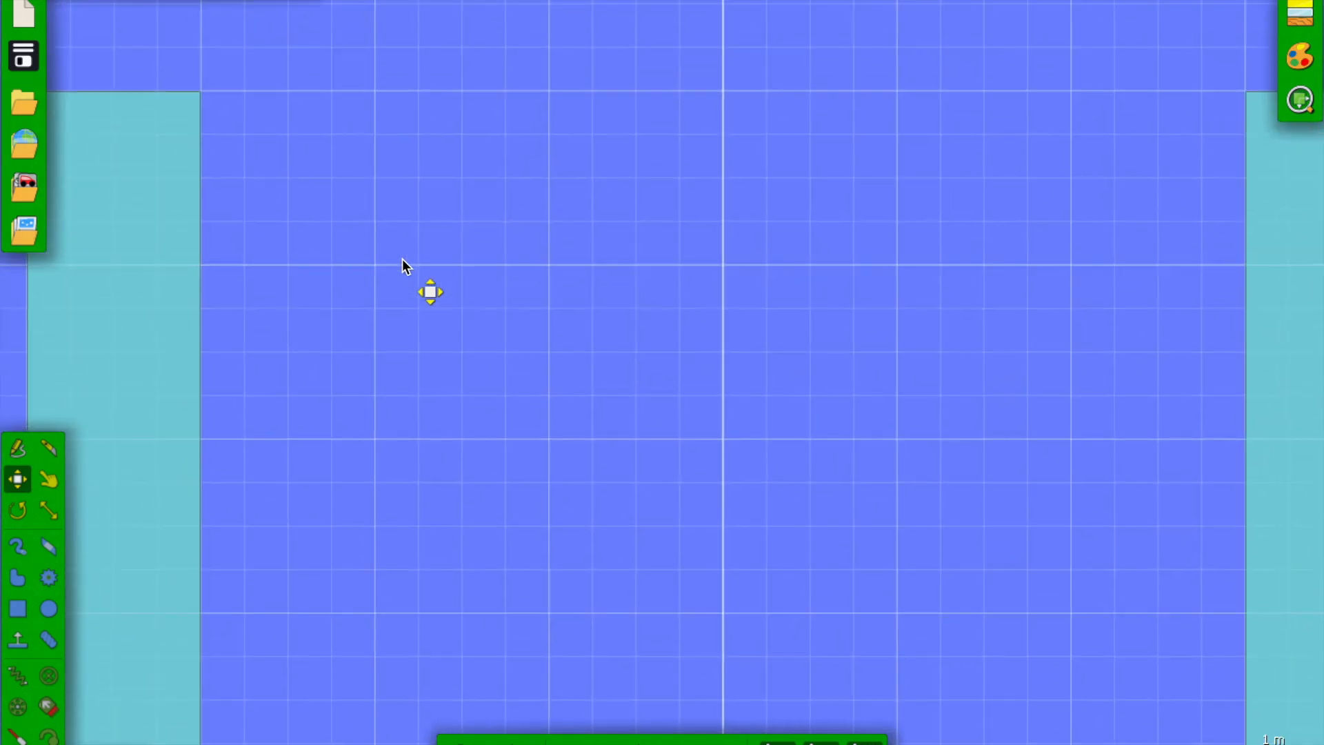
click(49, 608)
drag(375, 222, 348, 241)
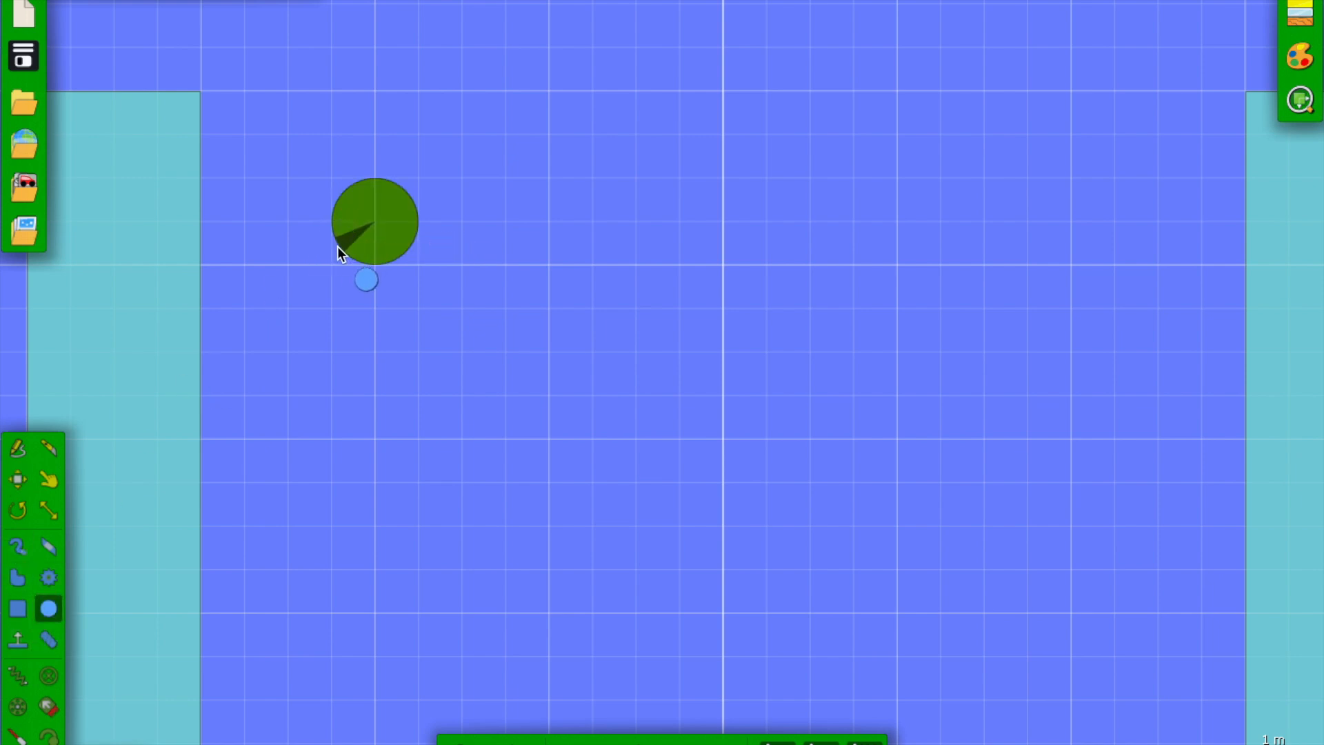
click(23, 476)
drag(355, 248, 300, 173)
key(space)
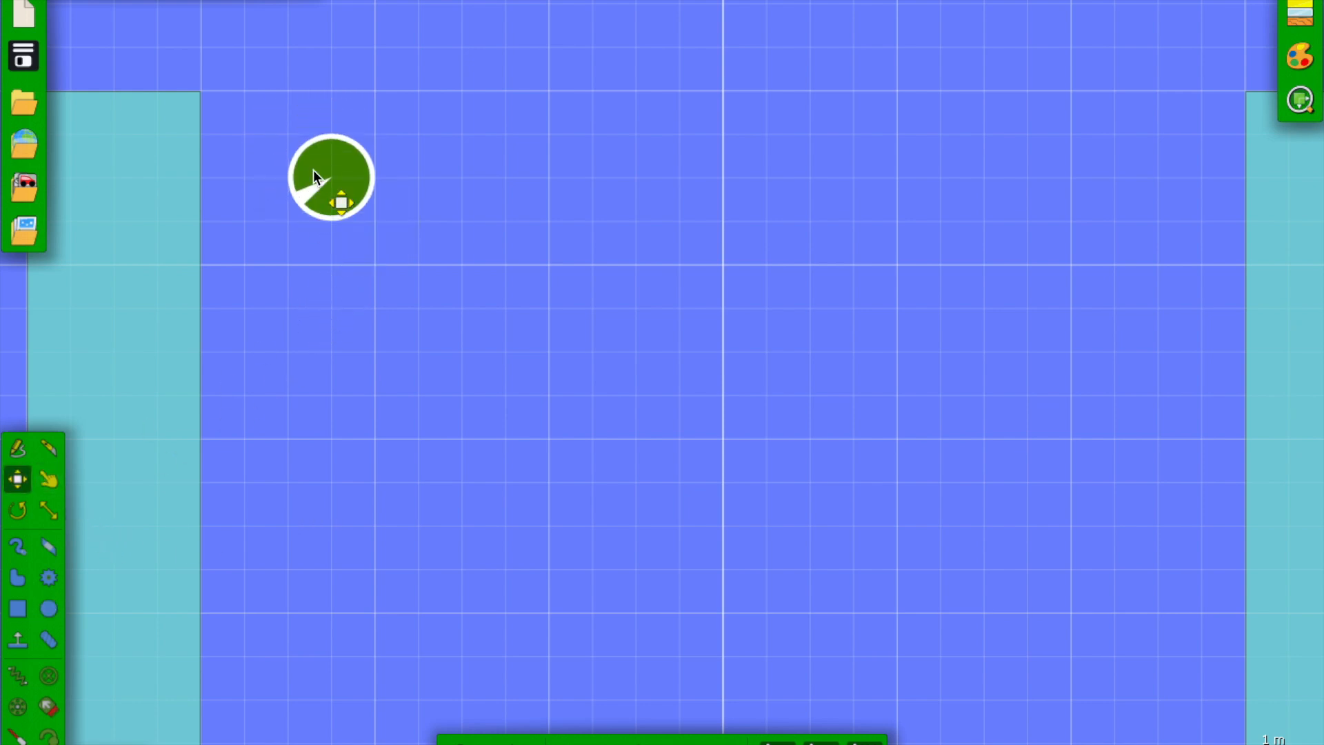
key(ctrl+z)
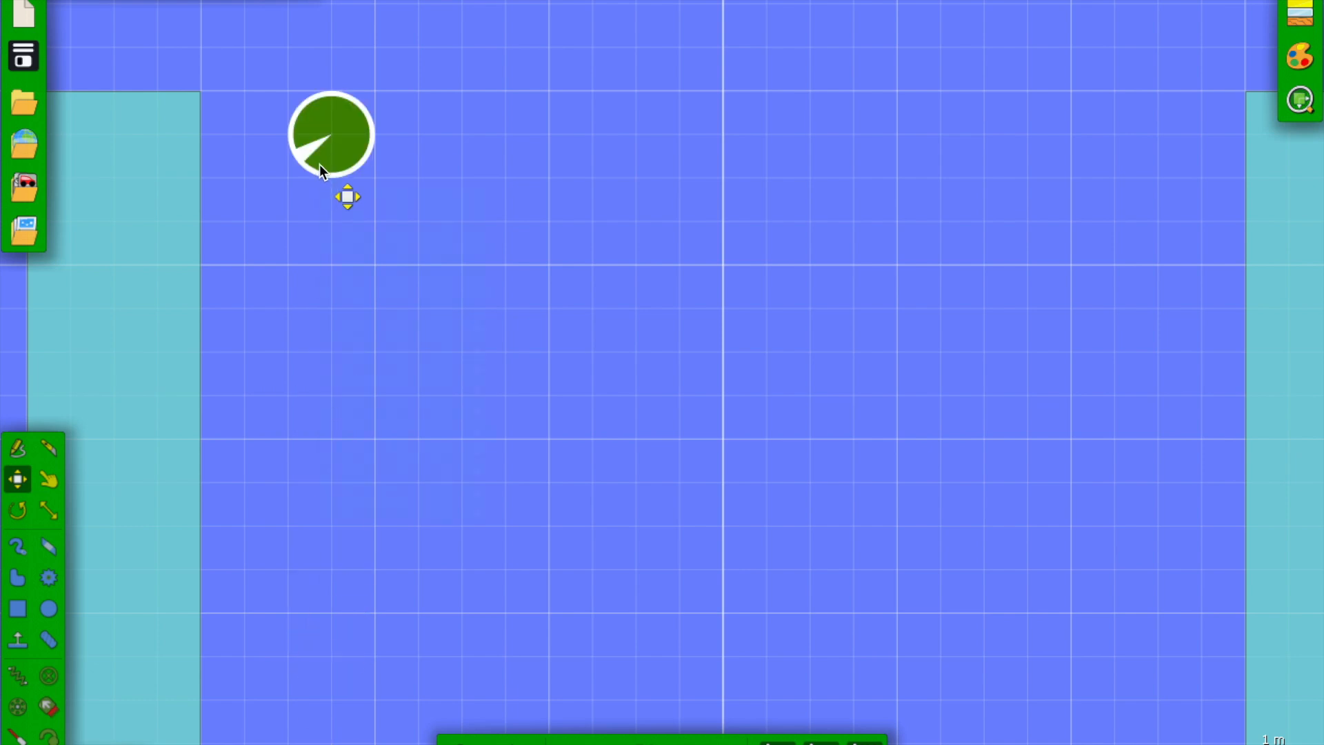
- Glue the circle to the background
right_click(320, 164)
mouse_move(367, 553)
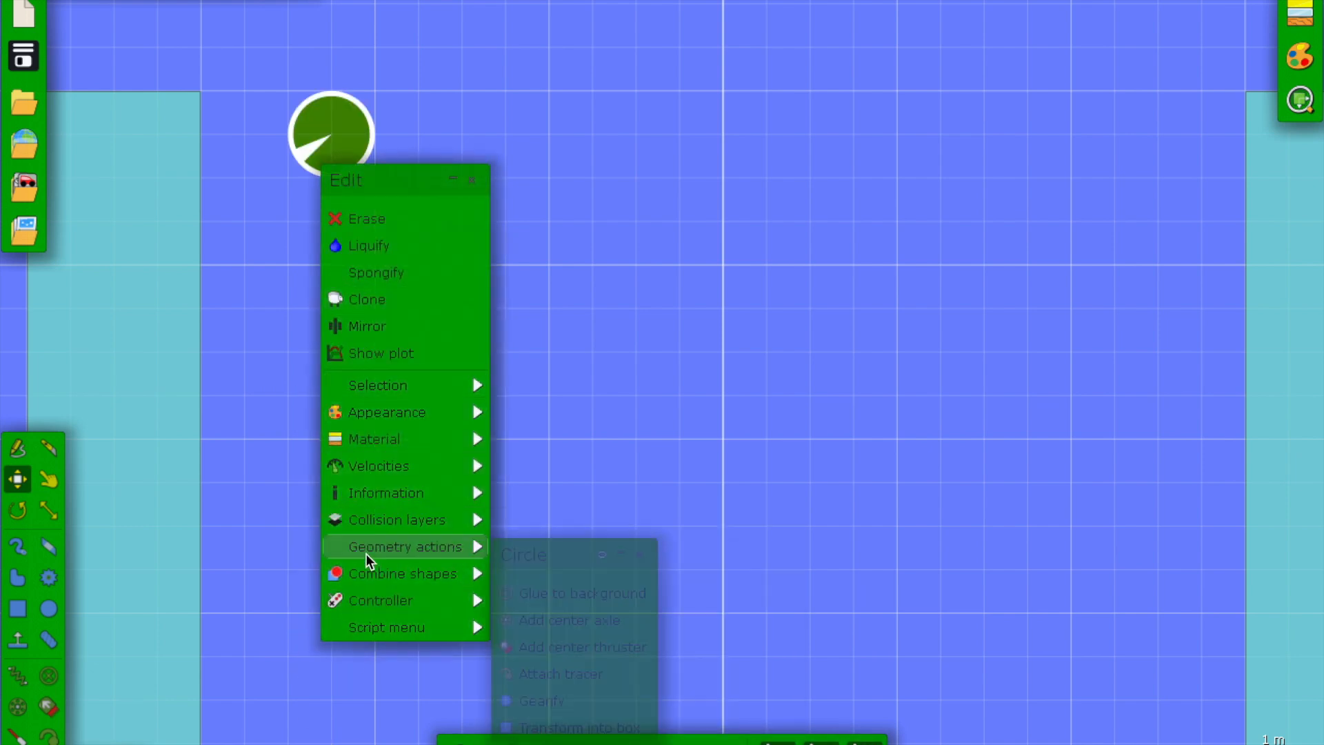
click(523, 595)
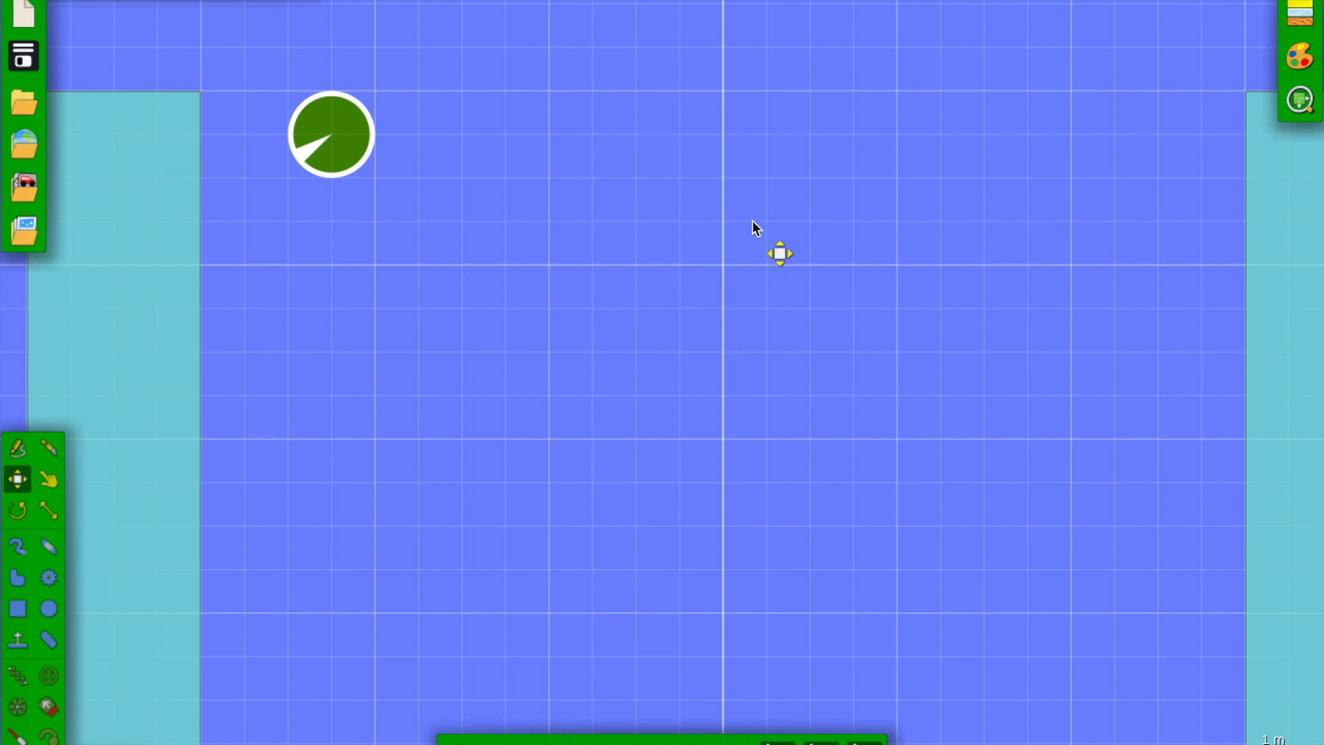
- Clone the circle five times to form a horizontal row of six, spaced one circle diameter apart between the pillars
drag(364, 142, 858, 128)
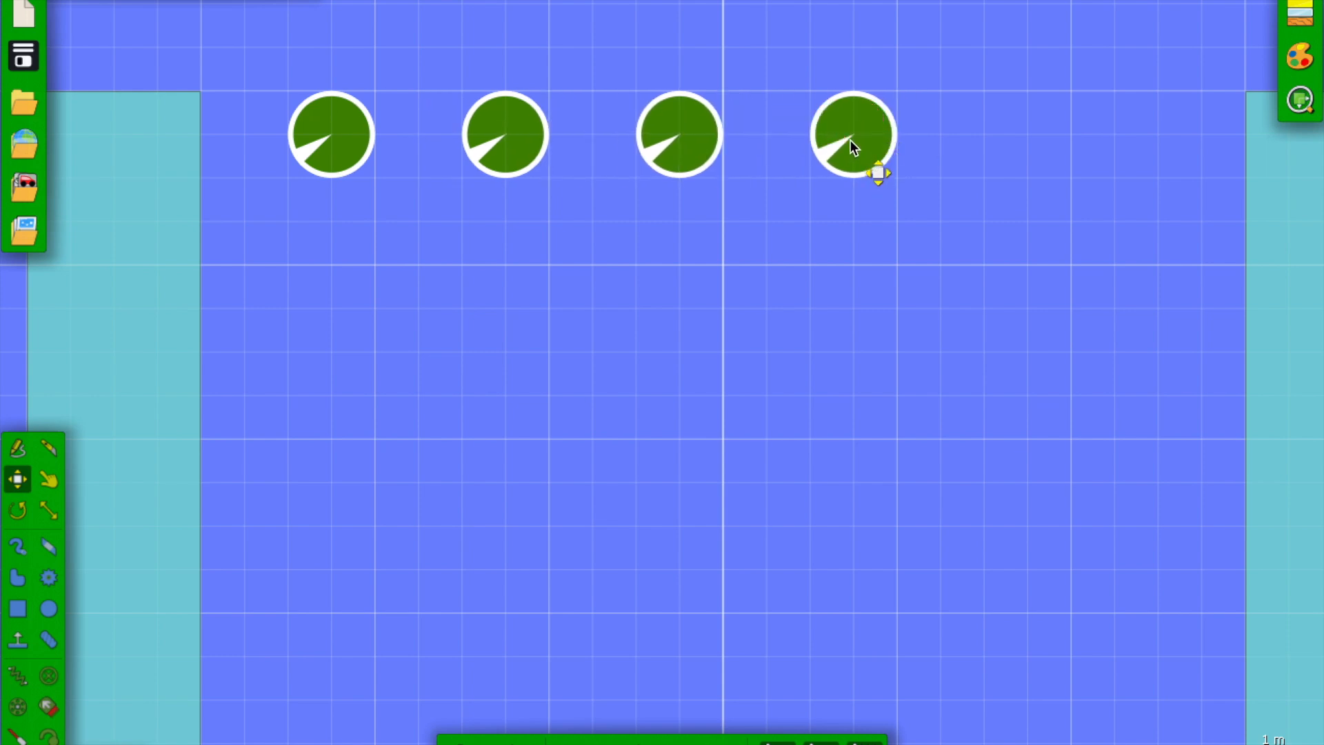
drag(853, 143, 1195, 145)
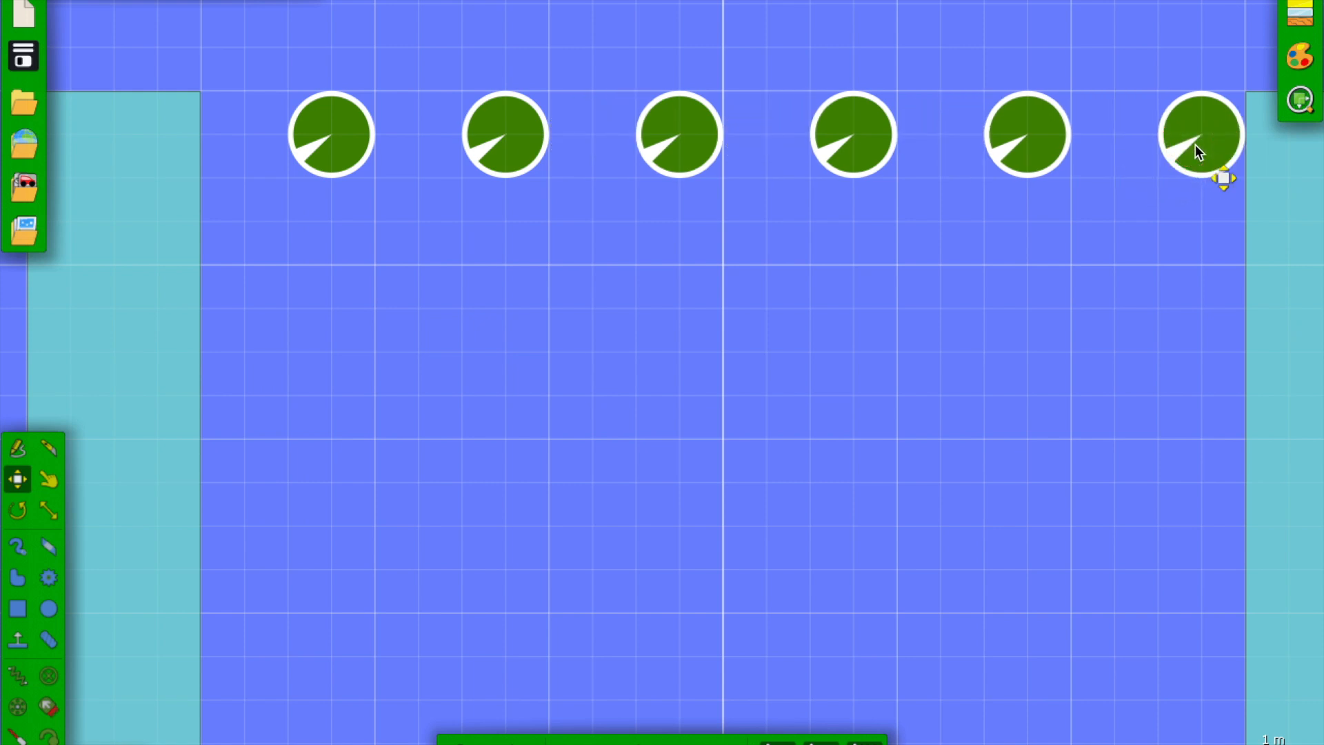
click(962, 270)
- Move the right pillar outward to leave a gap of one circle diameter between it and the last circle
drag(846, 250, 801, 242)
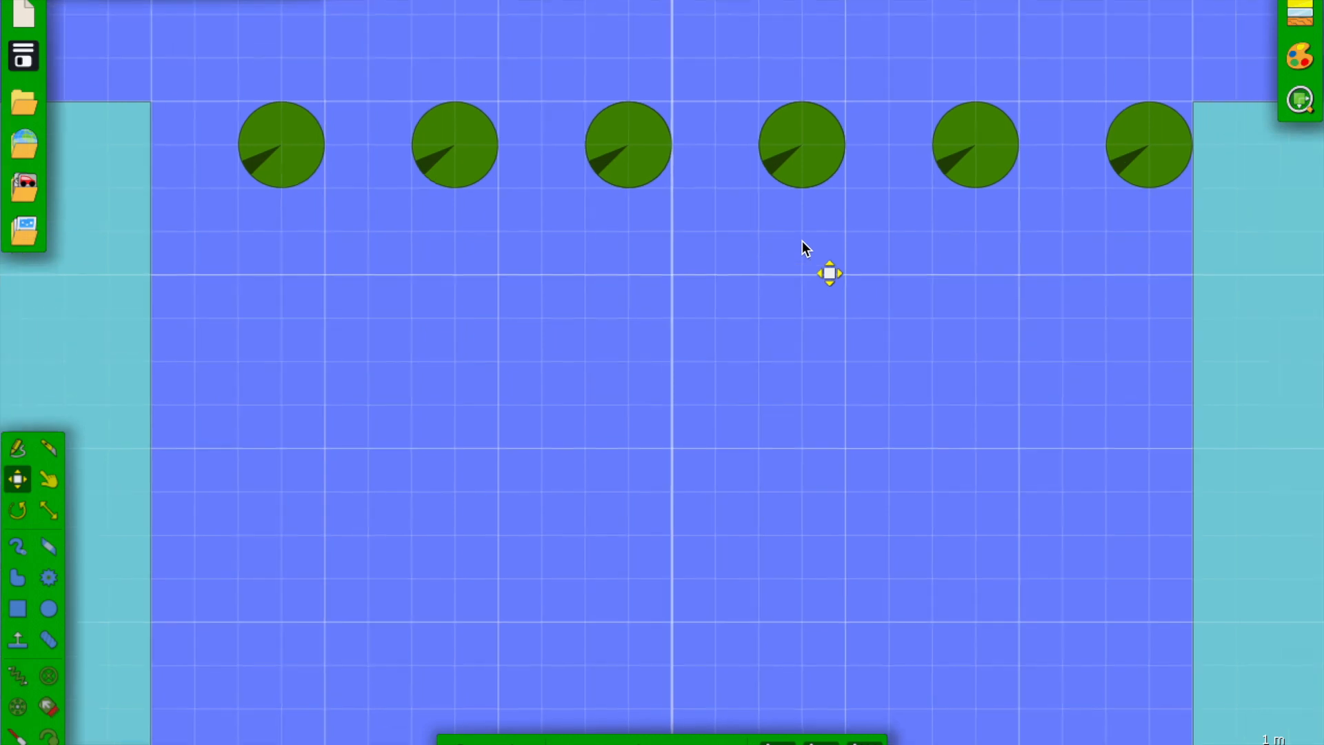
scroll(801, 242, down, 2)
click(1031, 364)
drag(1058, 363, 1076, 360)
scroll(1075, 361, up, 3)
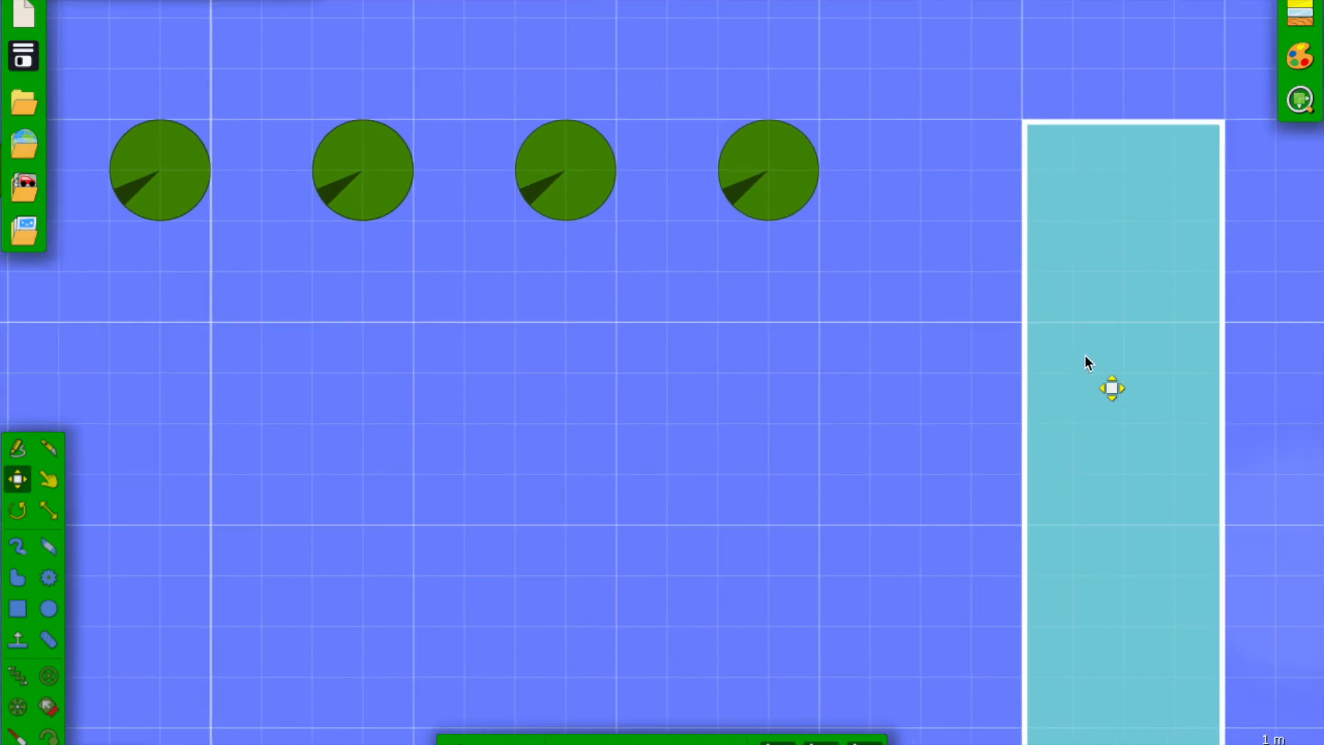
drag(1087, 361, 972, 355)
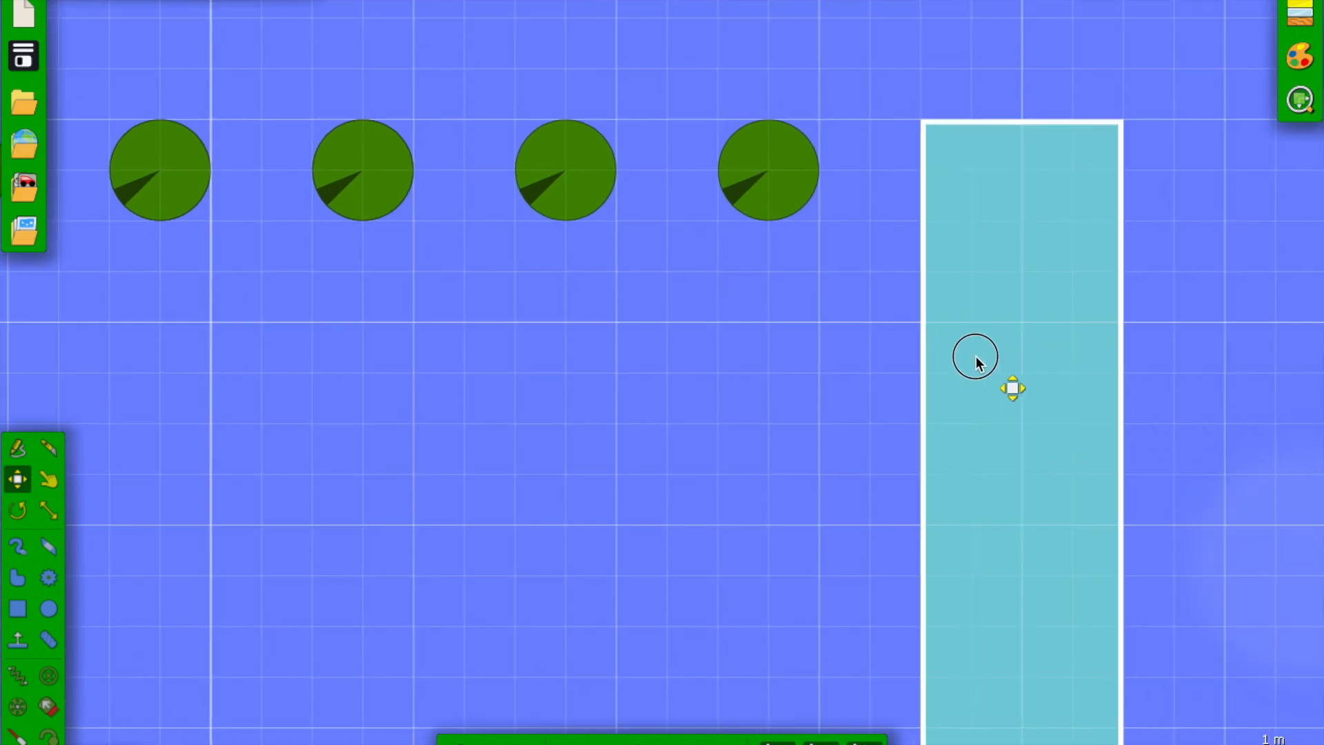
click(592, 368)
scroll(592, 368, down, 3)
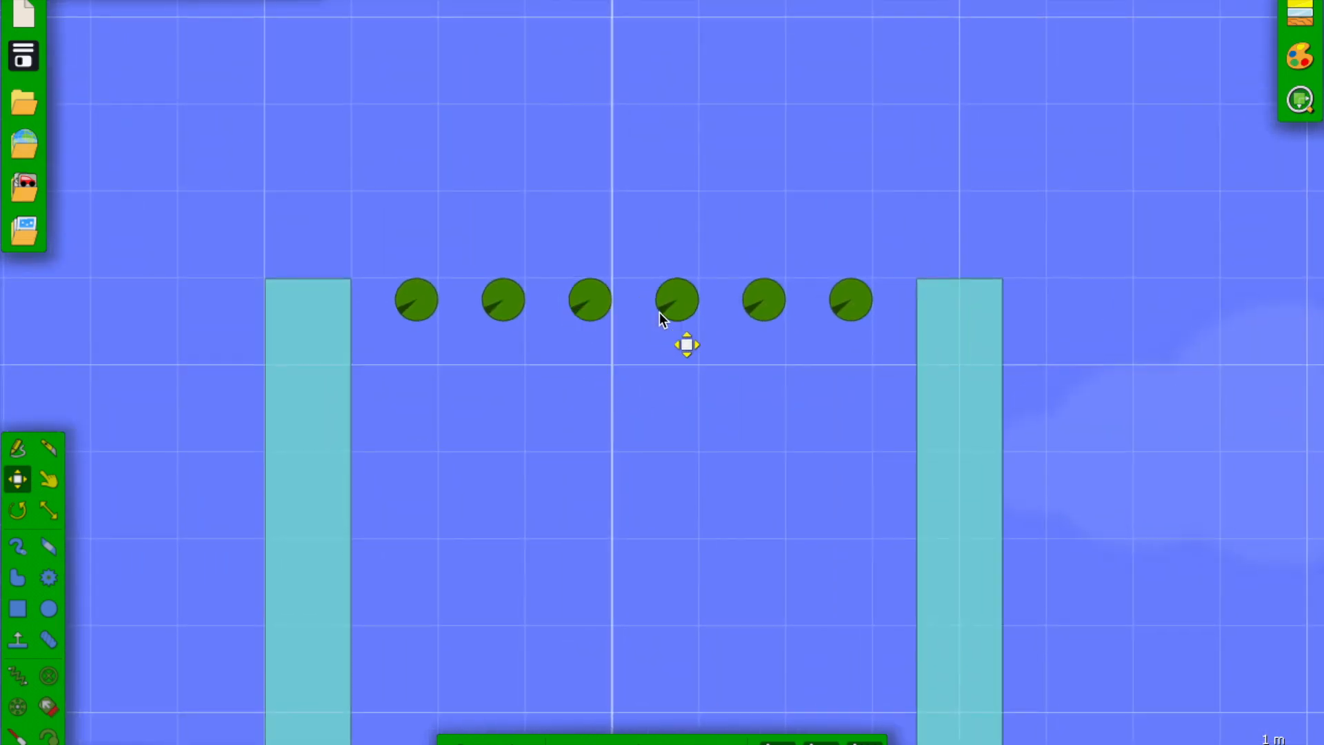
click(763, 305)
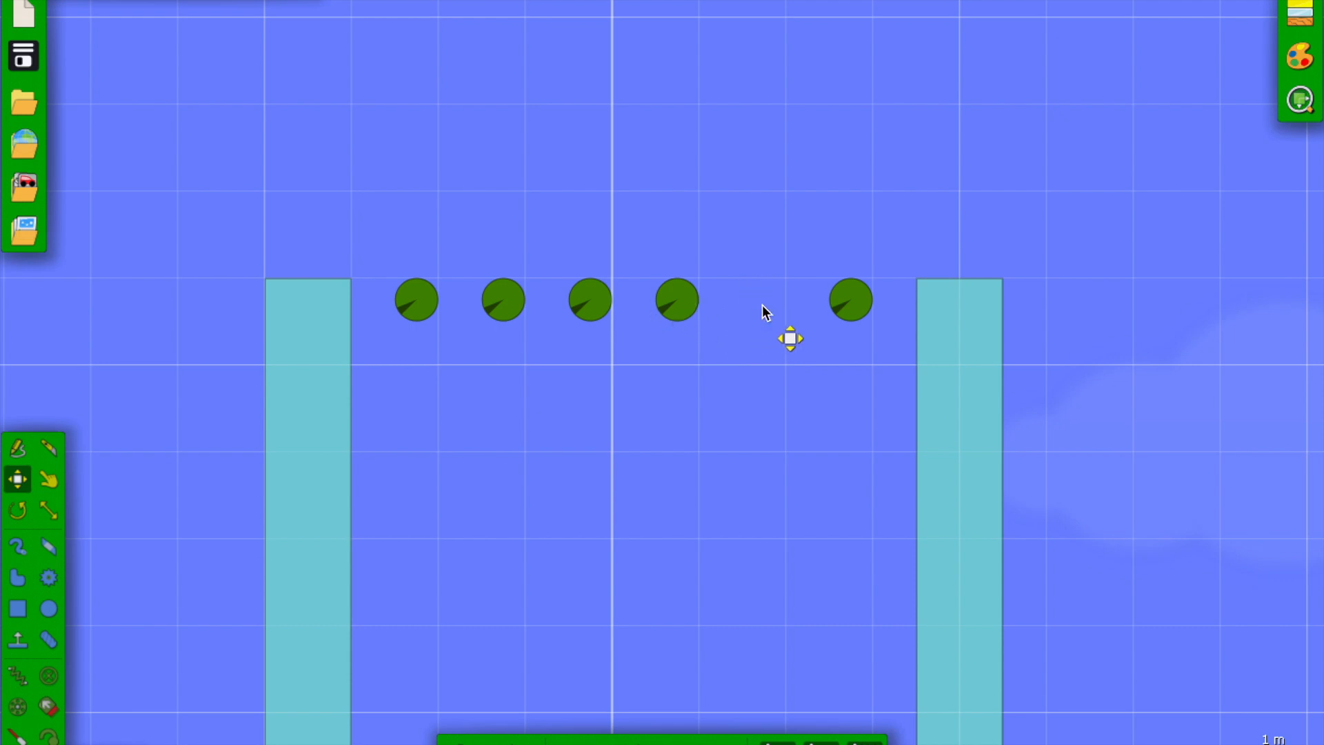
click(498, 307)
key(Delete)
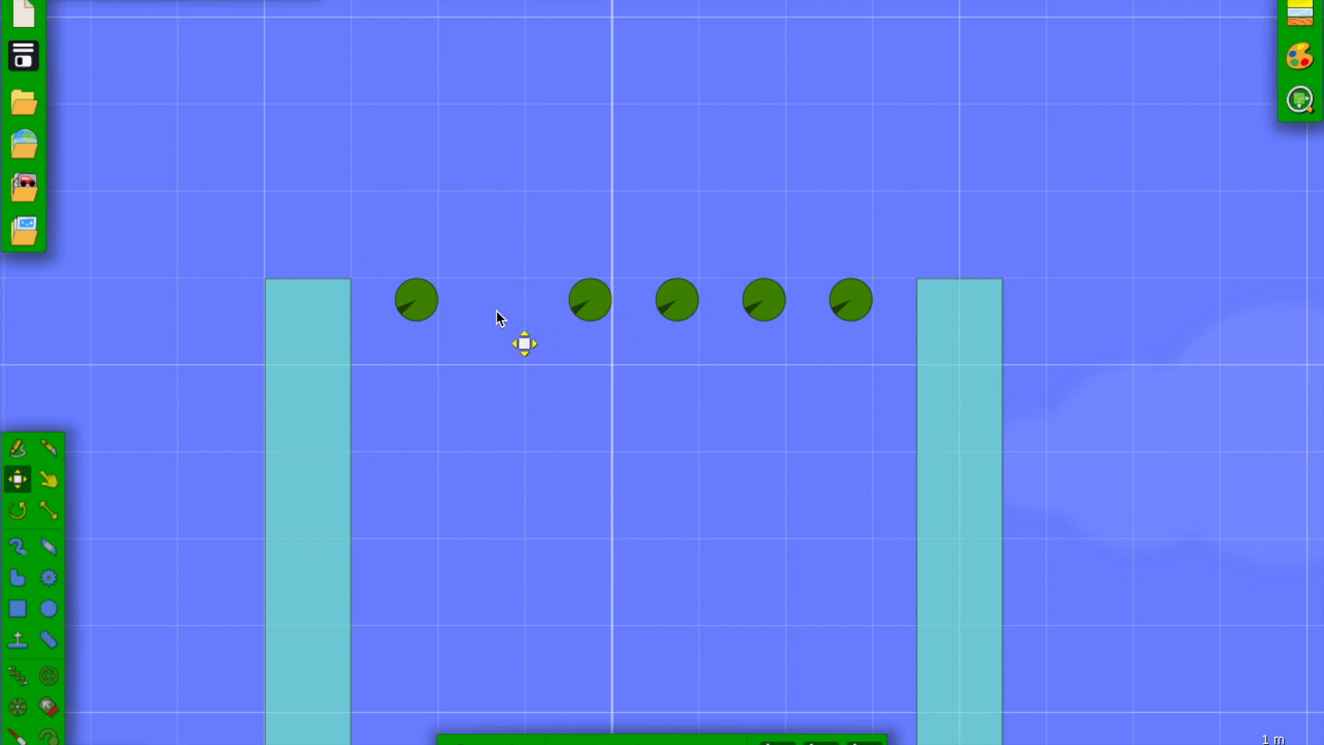
key(ctrl+z)
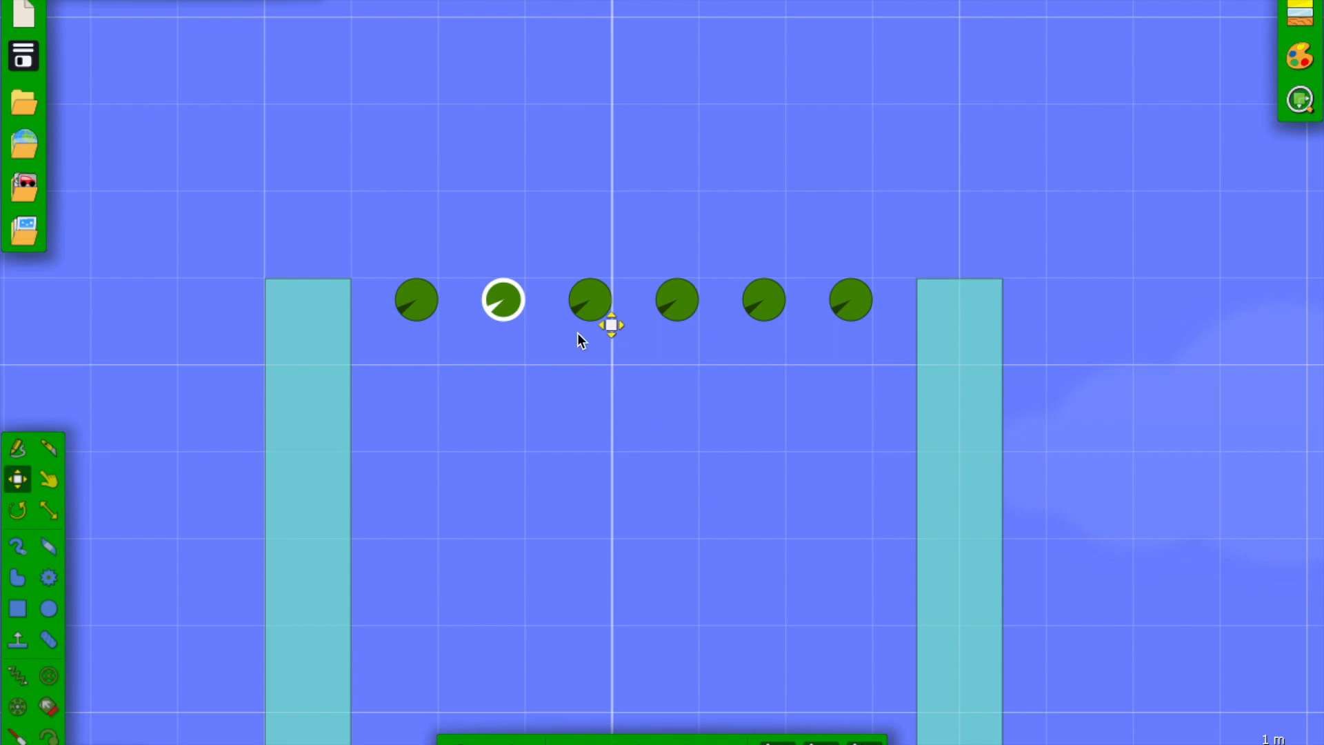
click(552, 436)
scroll(552, 436, down, 2)
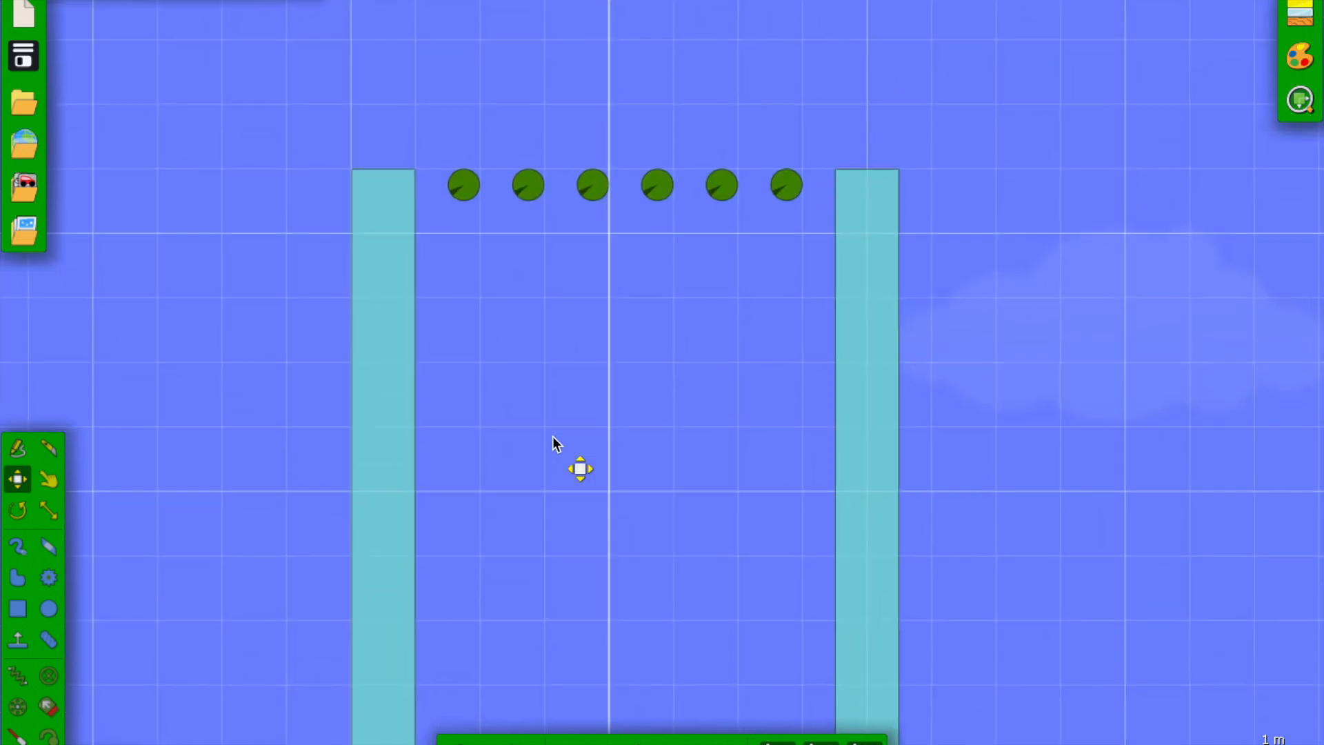
scroll(553, 436, down, 2)
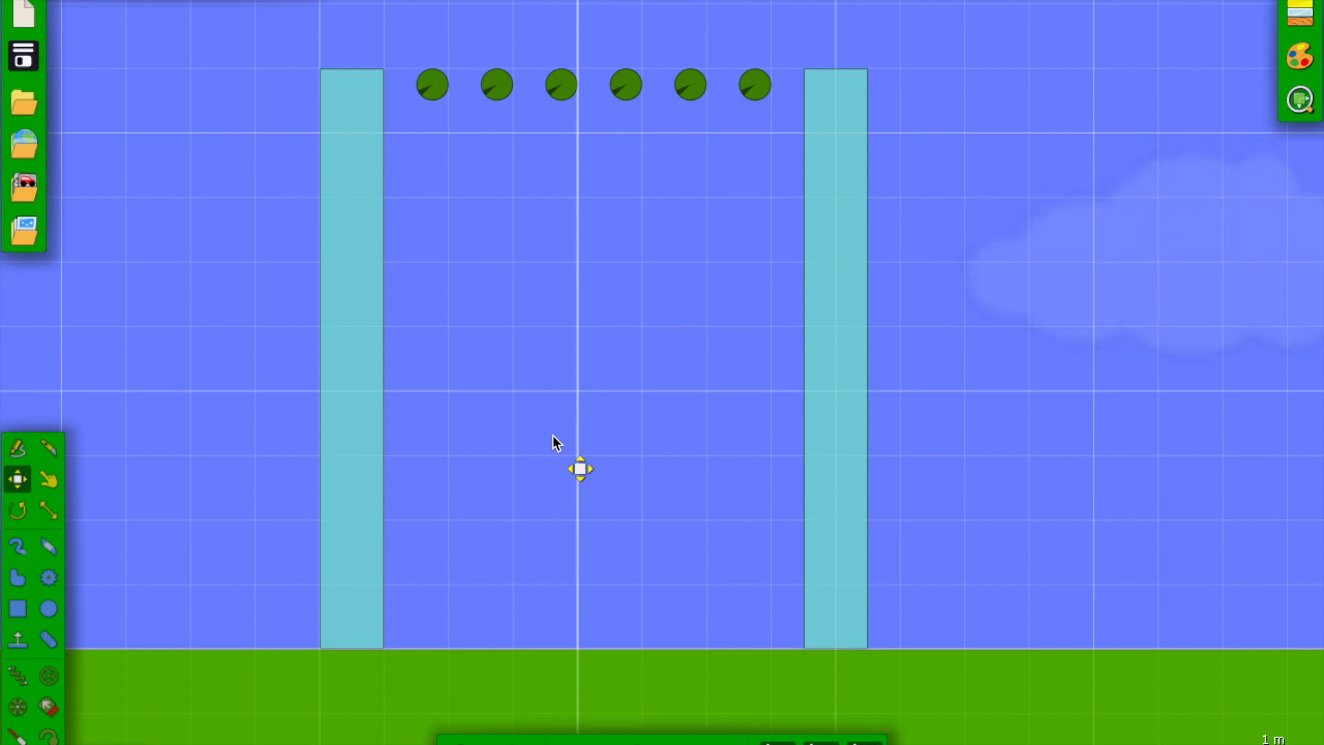
scroll(703, 97, up, 3)
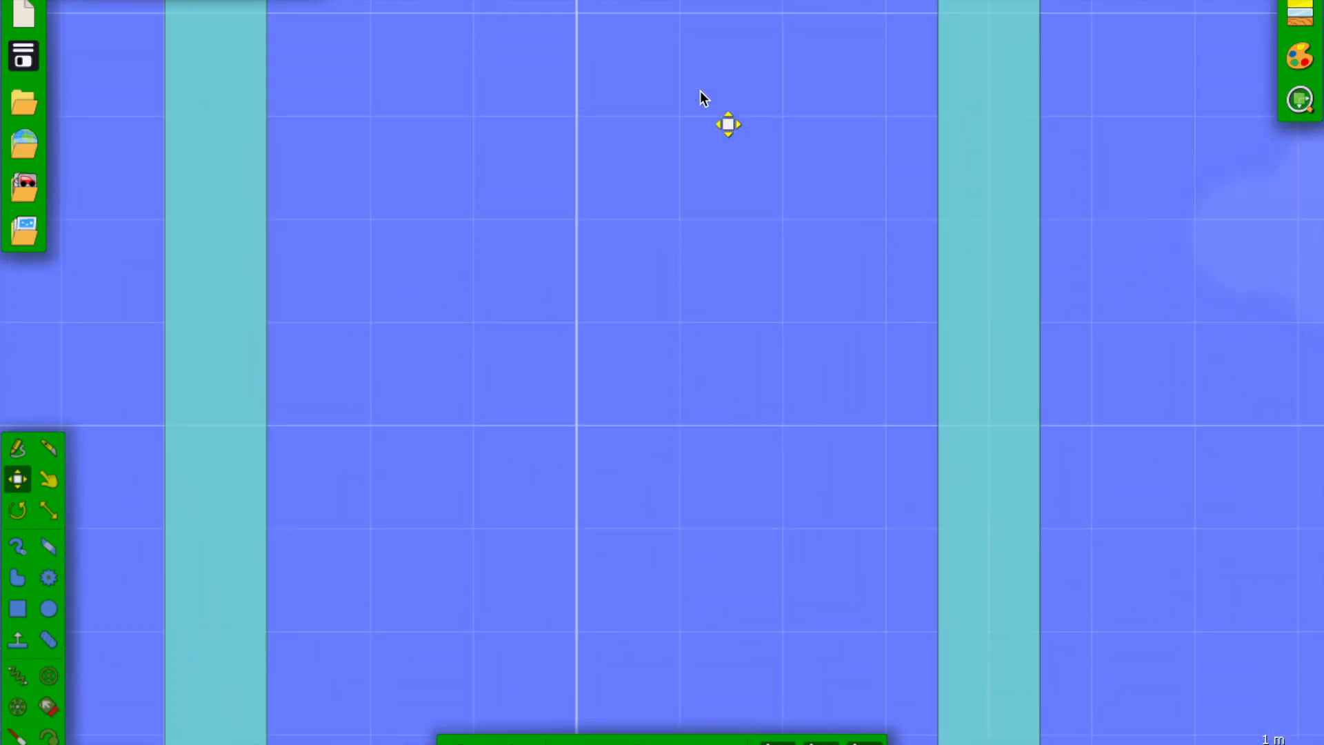
- Duplicate the row of six circles two diameters below, shifted one diameter sideways so its first circle touches the left pillar
scroll(700, 90, up, 2)
scroll(698, 89, up, 3)
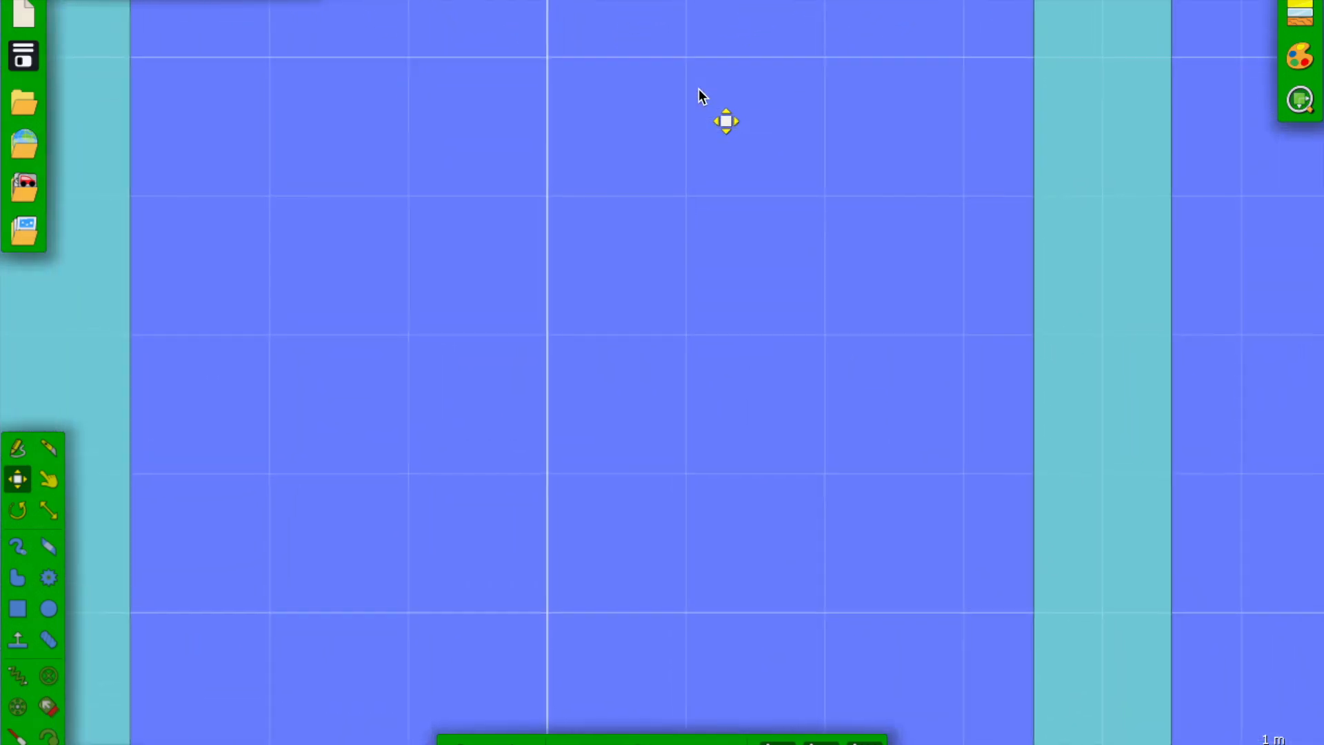
scroll(698, 89, up, 1)
scroll(698, 89, up, 2)
drag(993, 4, 182, 35)
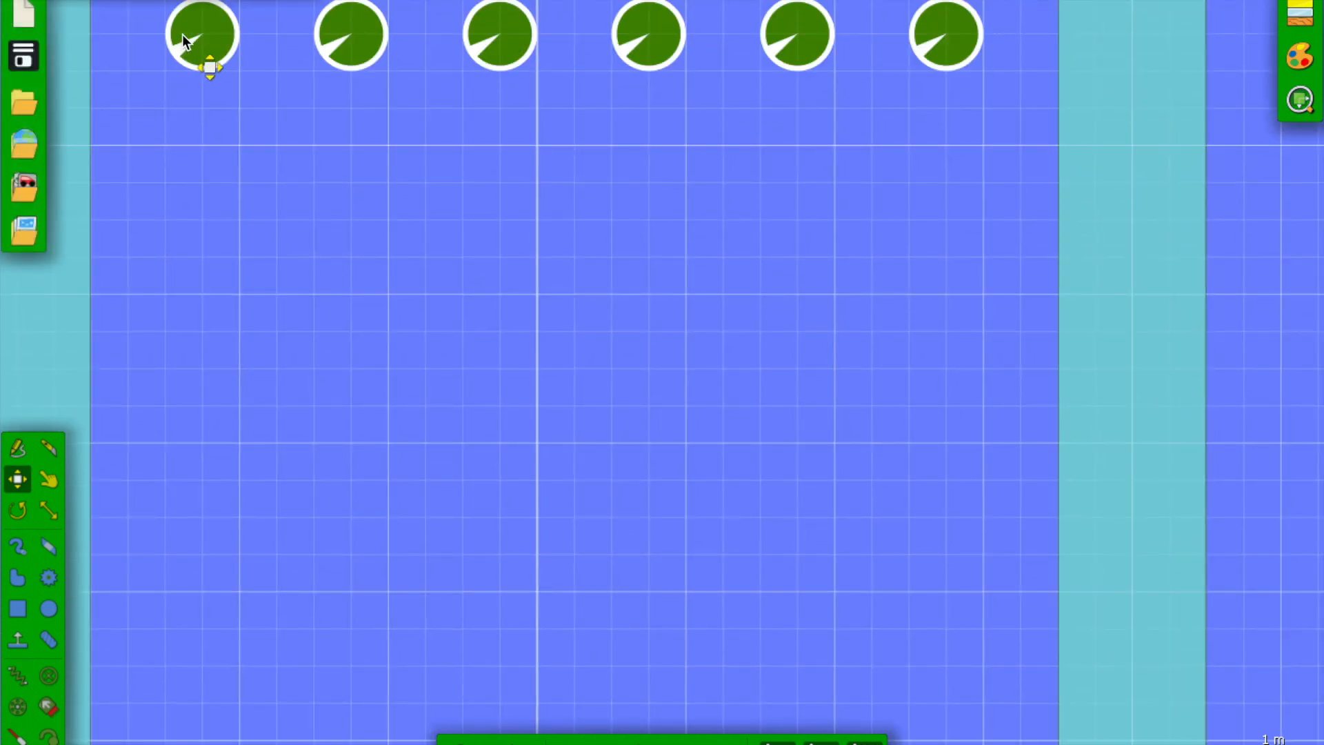
mouse_move(182, 35)
mouse_down()
mouse_move(178, 224)
mouse_move(180, 147)
mouse_move(203, 149)
mouse_move(202, 181)
mouse_move(104, 177)
mouse_move(120, 177)
mouse_up()
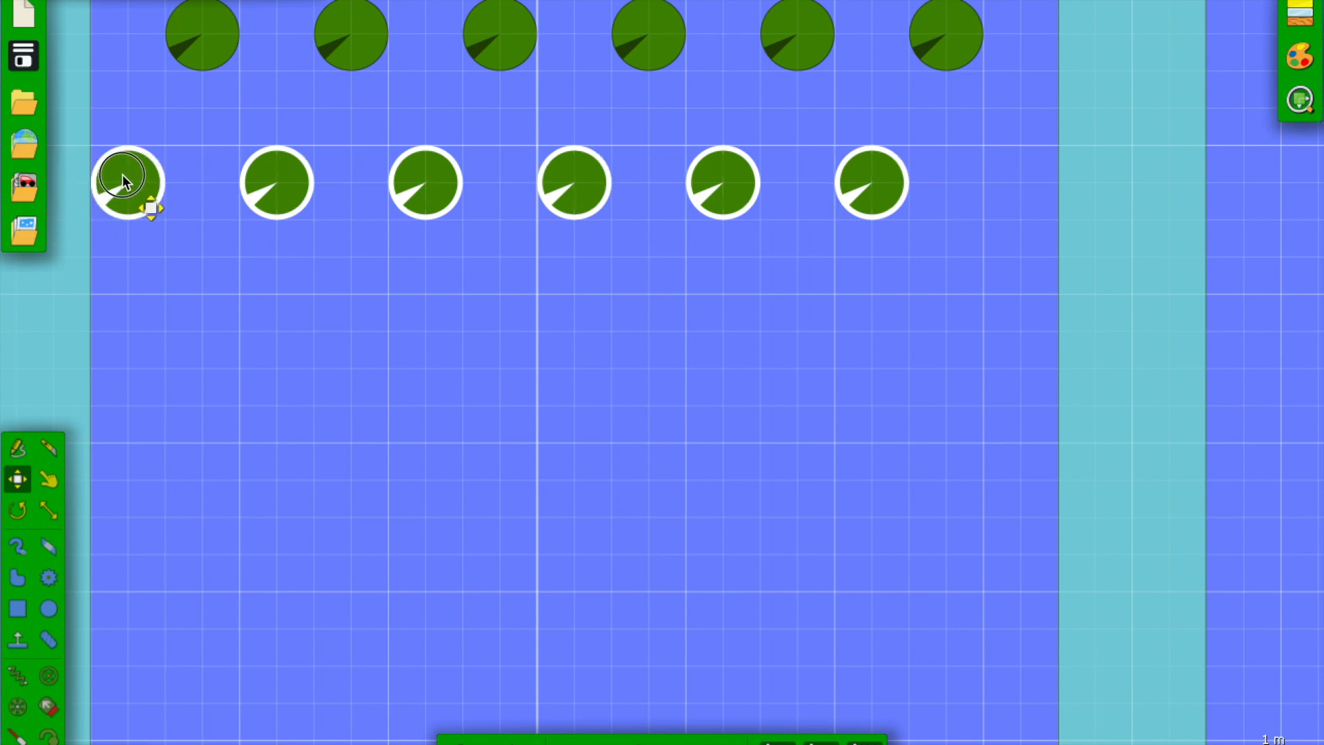
click(921, 140)
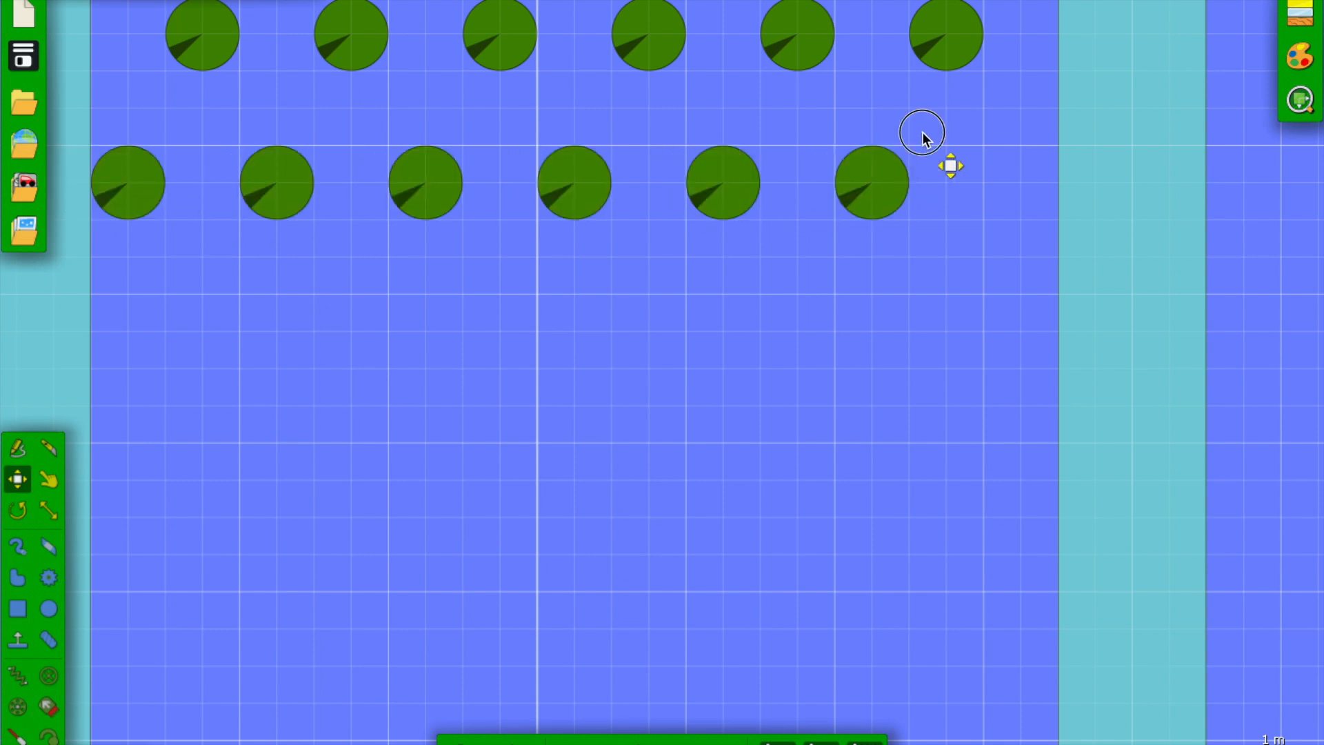
- Clone the last circle of the second row and place the seventh circle against the right pillar, keeping the spacing
click(845, 211)
right_click(885, 187)
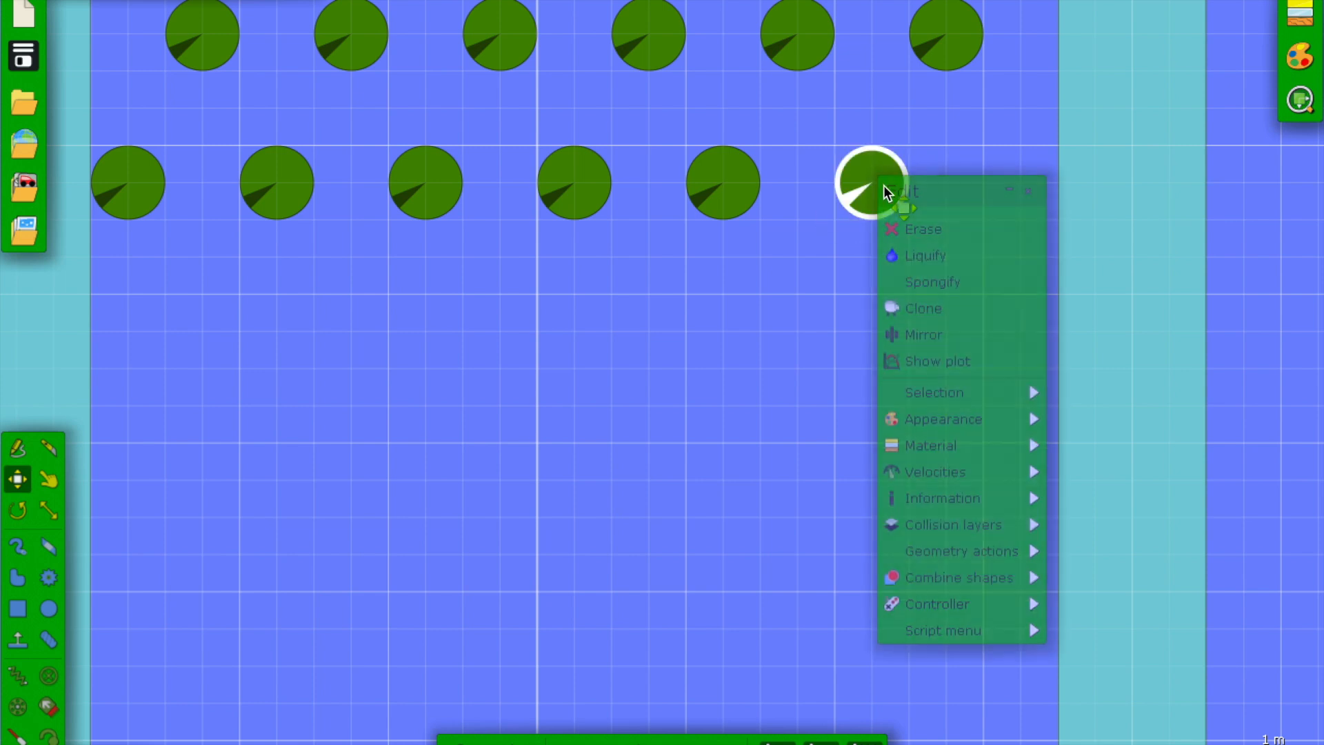
click(901, 308)
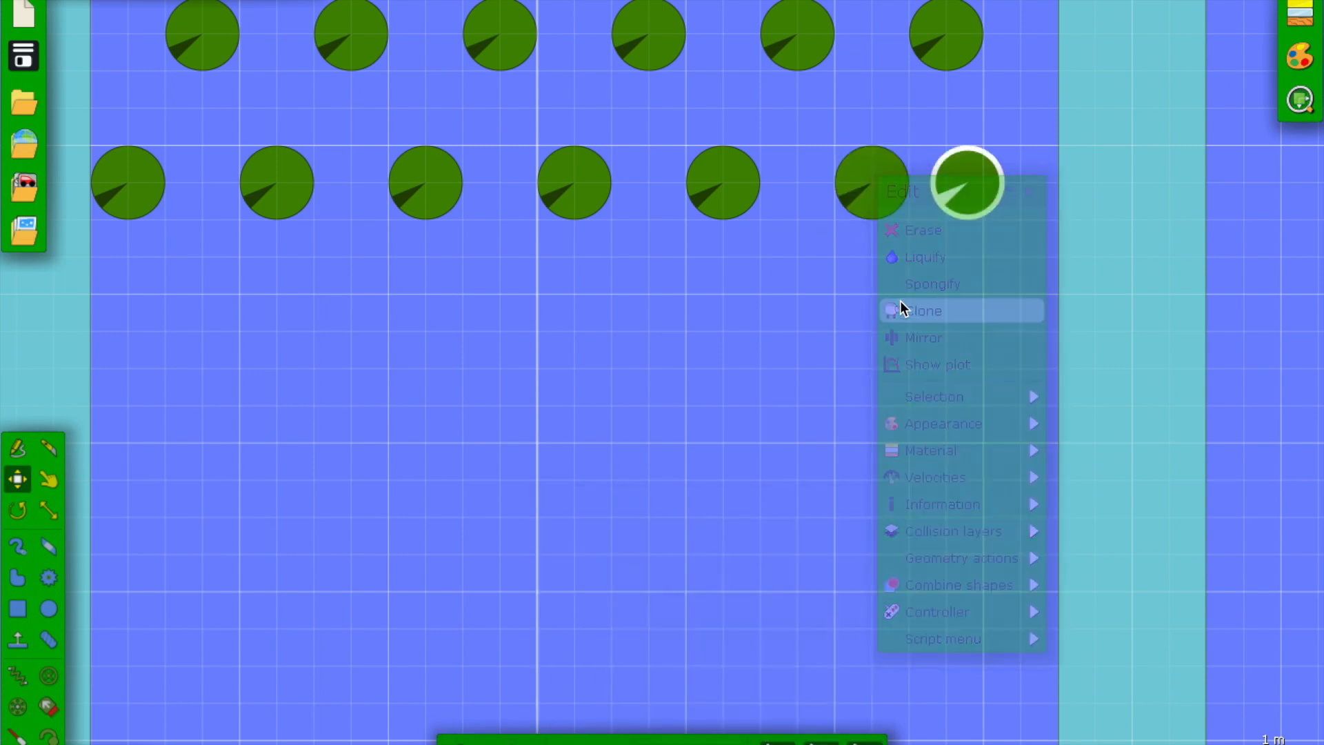
drag(994, 189, 1032, 189)
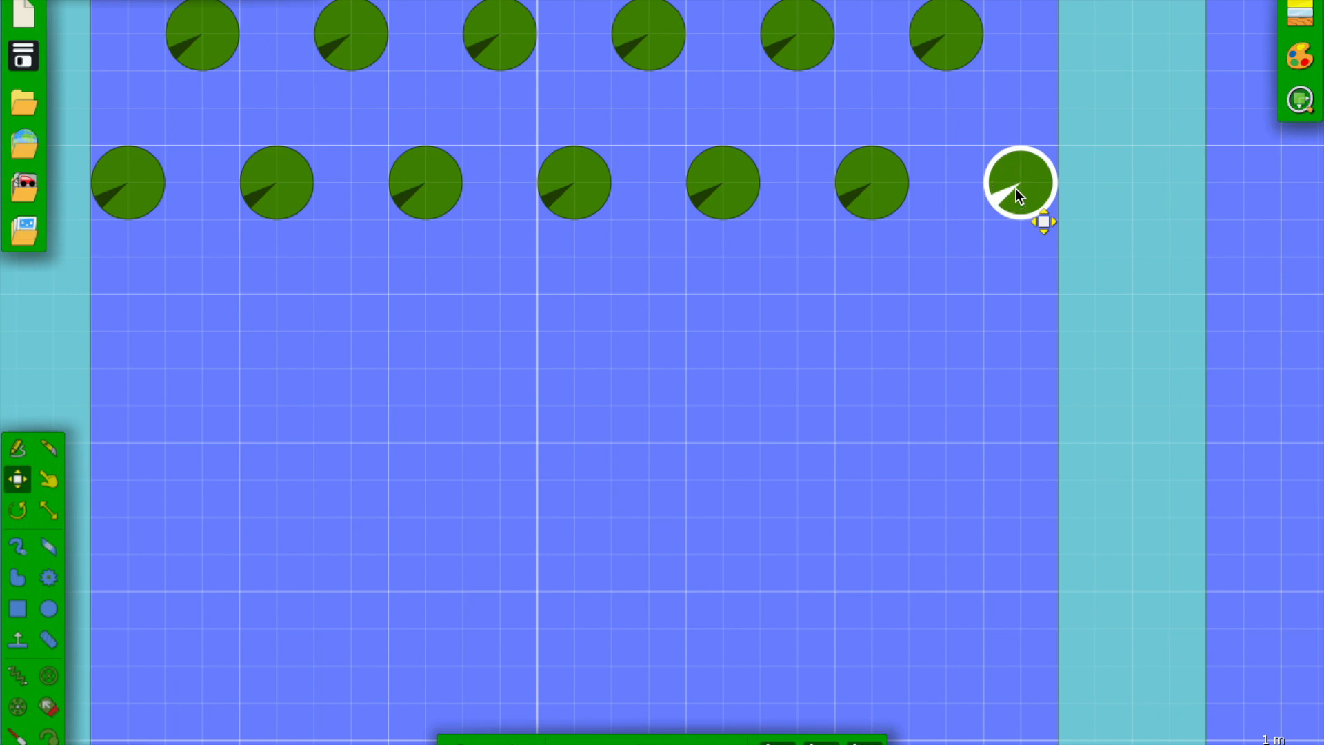
click(718, 321)
- Add a 0.25 m square glued to the background at the upper outer corner of both end circles in the second row
scroll(718, 321, left, 2)
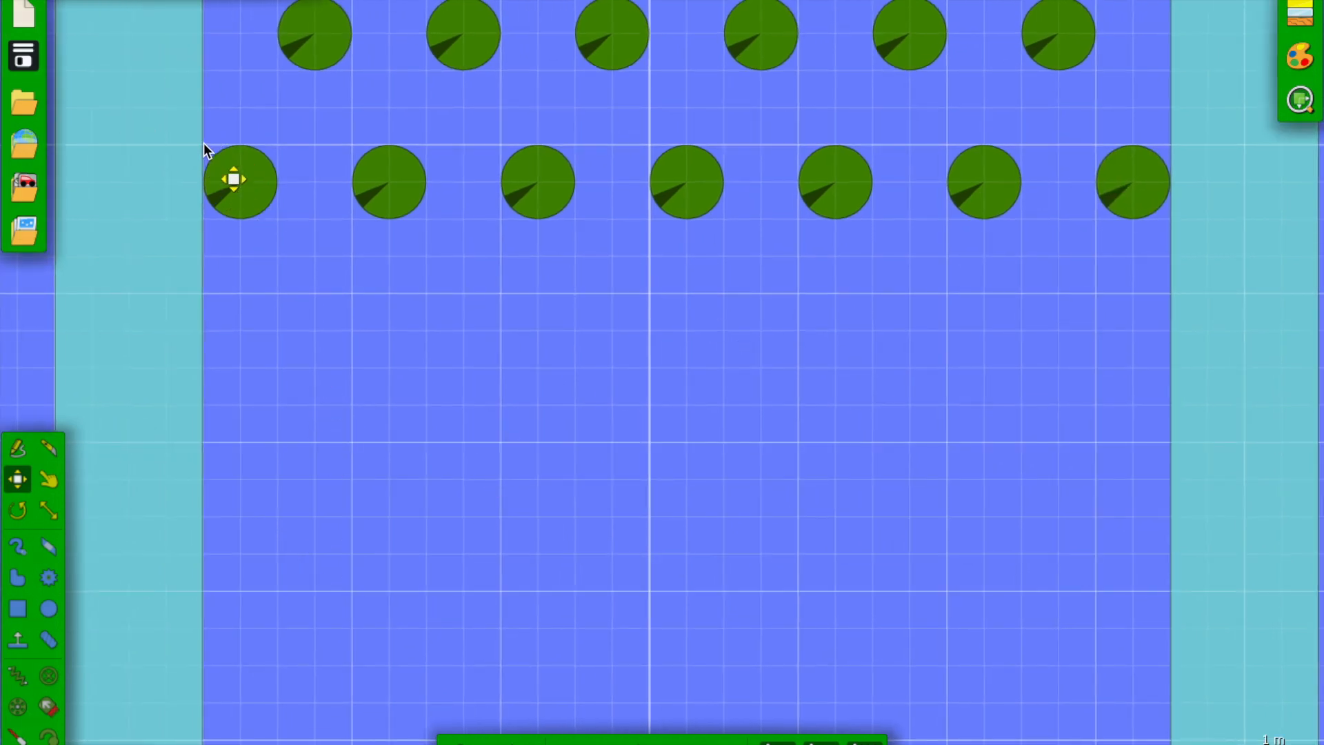
click(17, 608)
drag(240, 147, 205, 181)
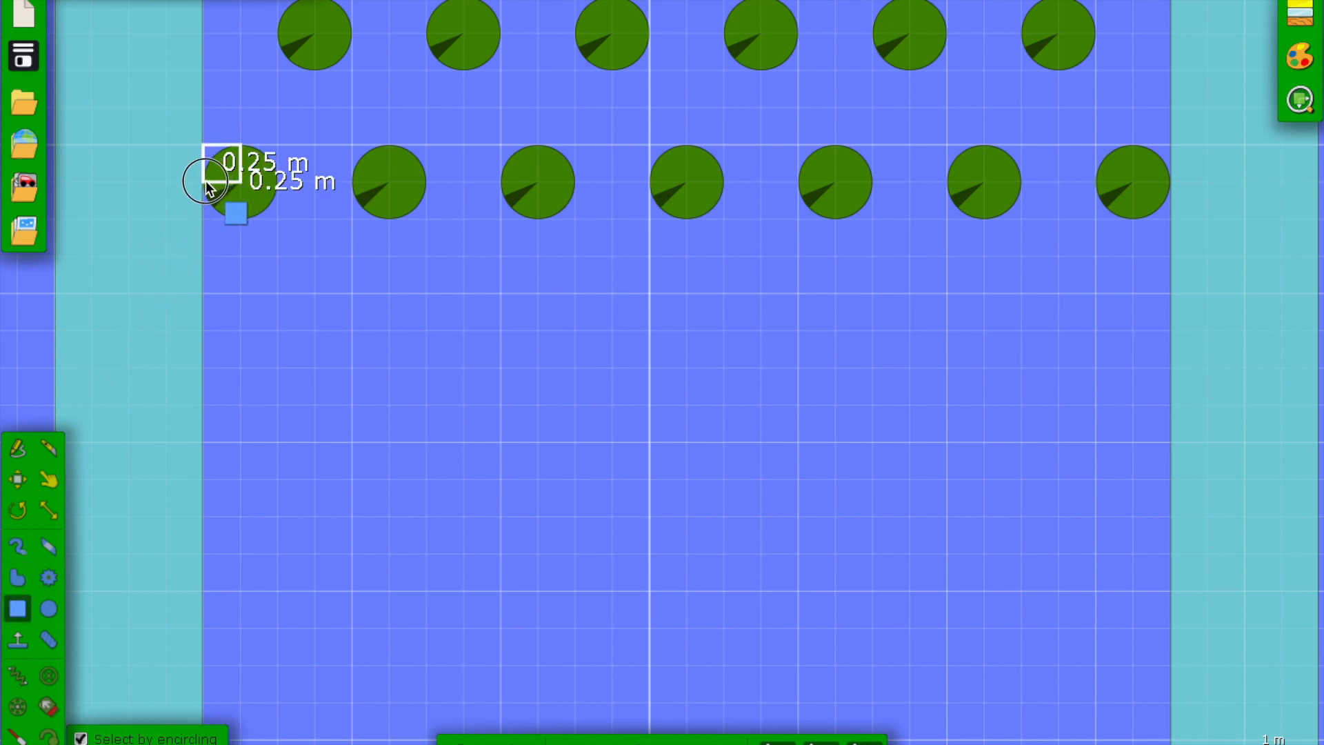
right_click(214, 164)
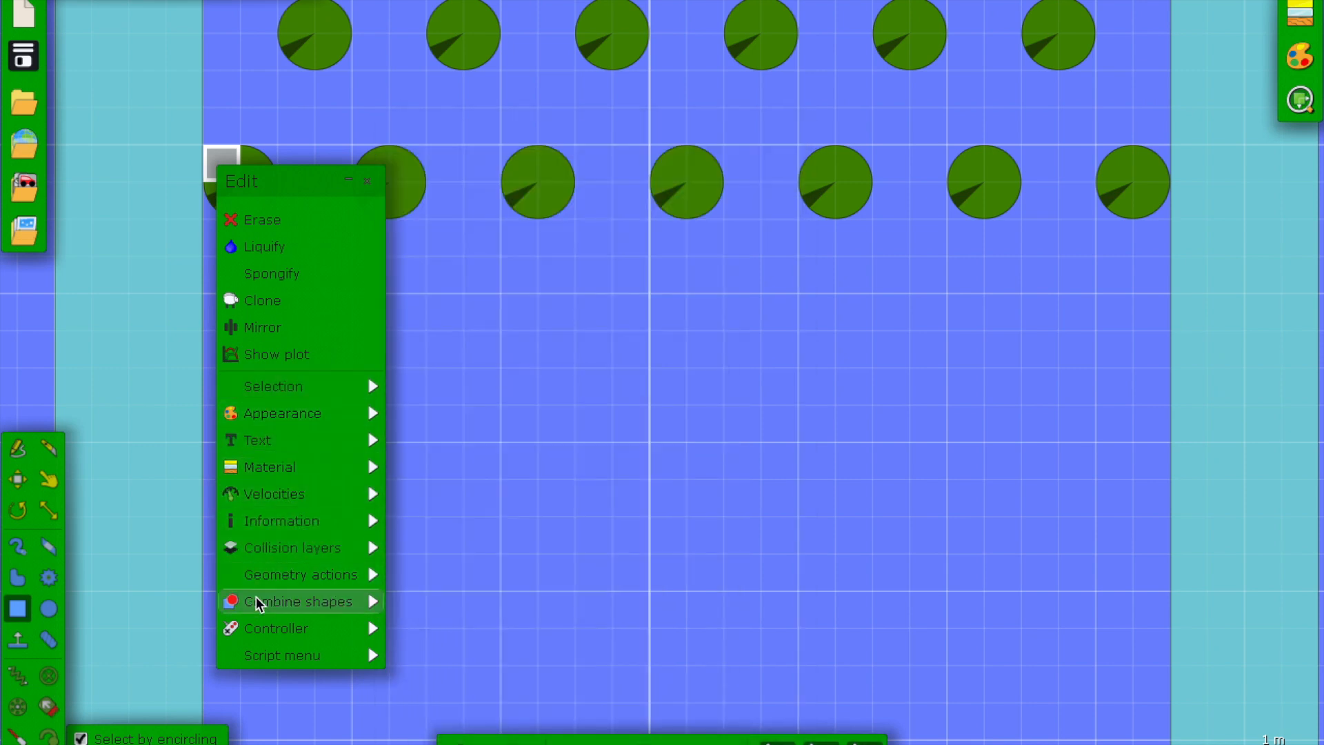
mouse_move(332, 579)
click(423, 622)
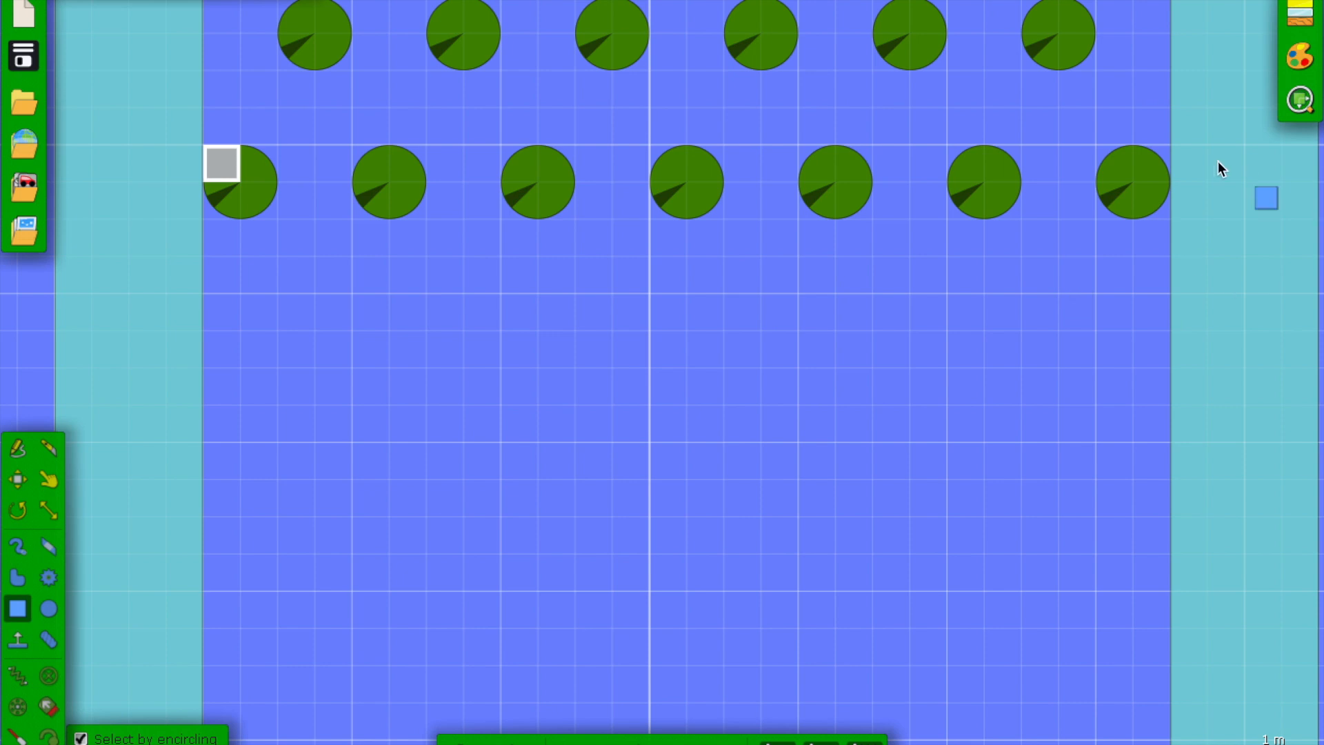
click(1153, 163)
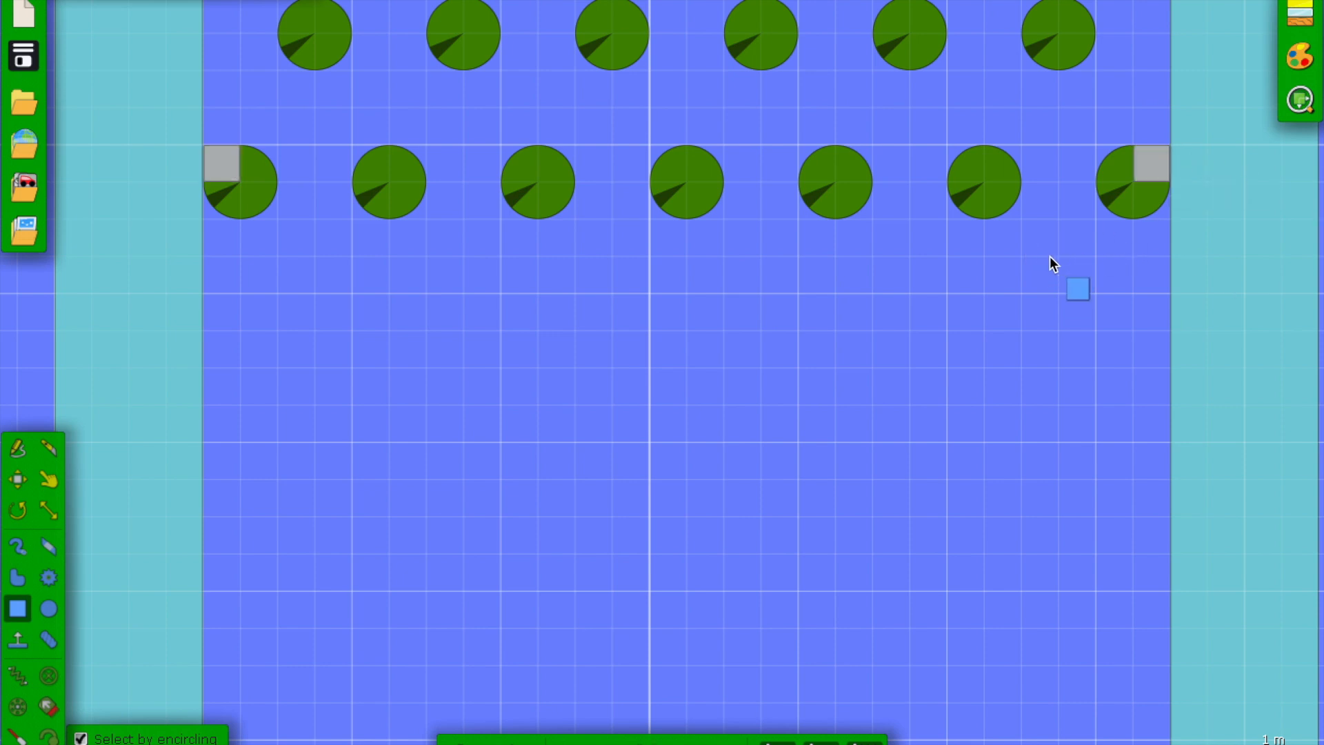
- Duplicate the top row of six circles as a third row two diameters below the second, aligned with the first
scroll(886, 292, down, 2)
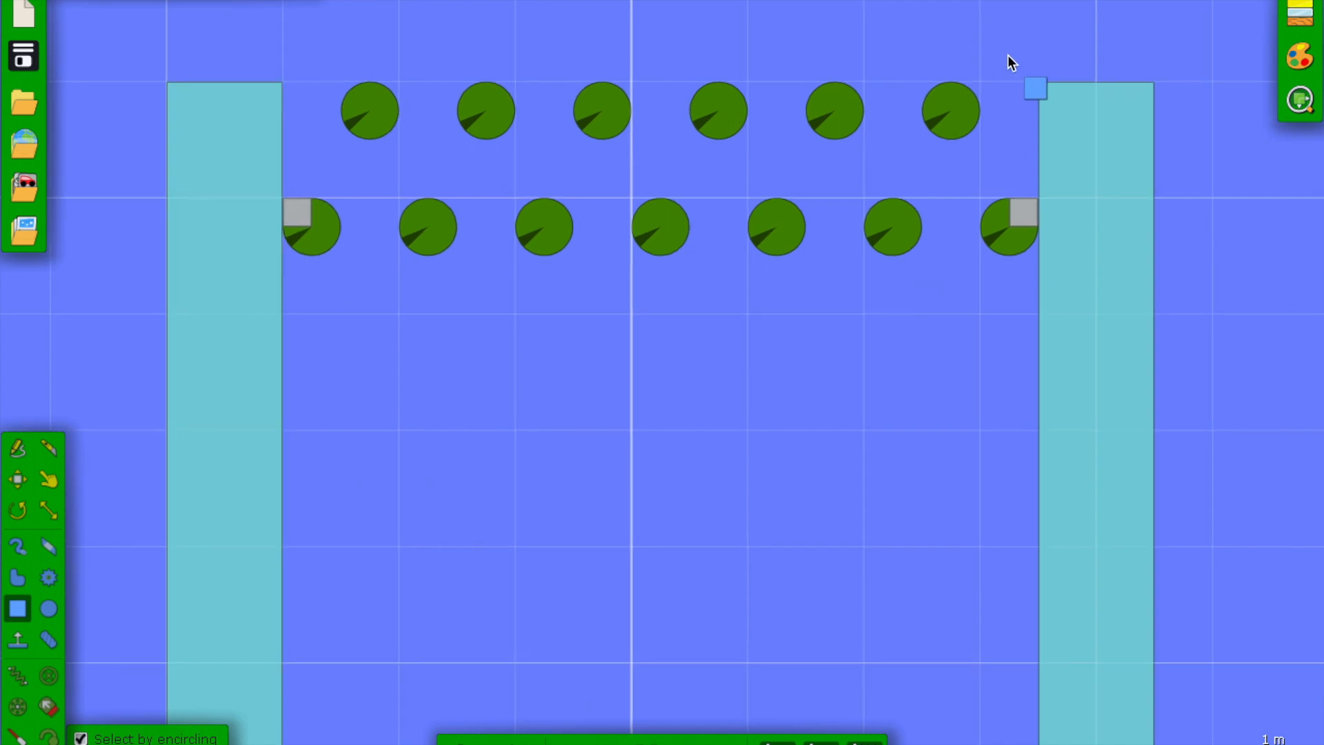
scroll(1008, 55, up, 2)
drag(1091, 2, 221, 60)
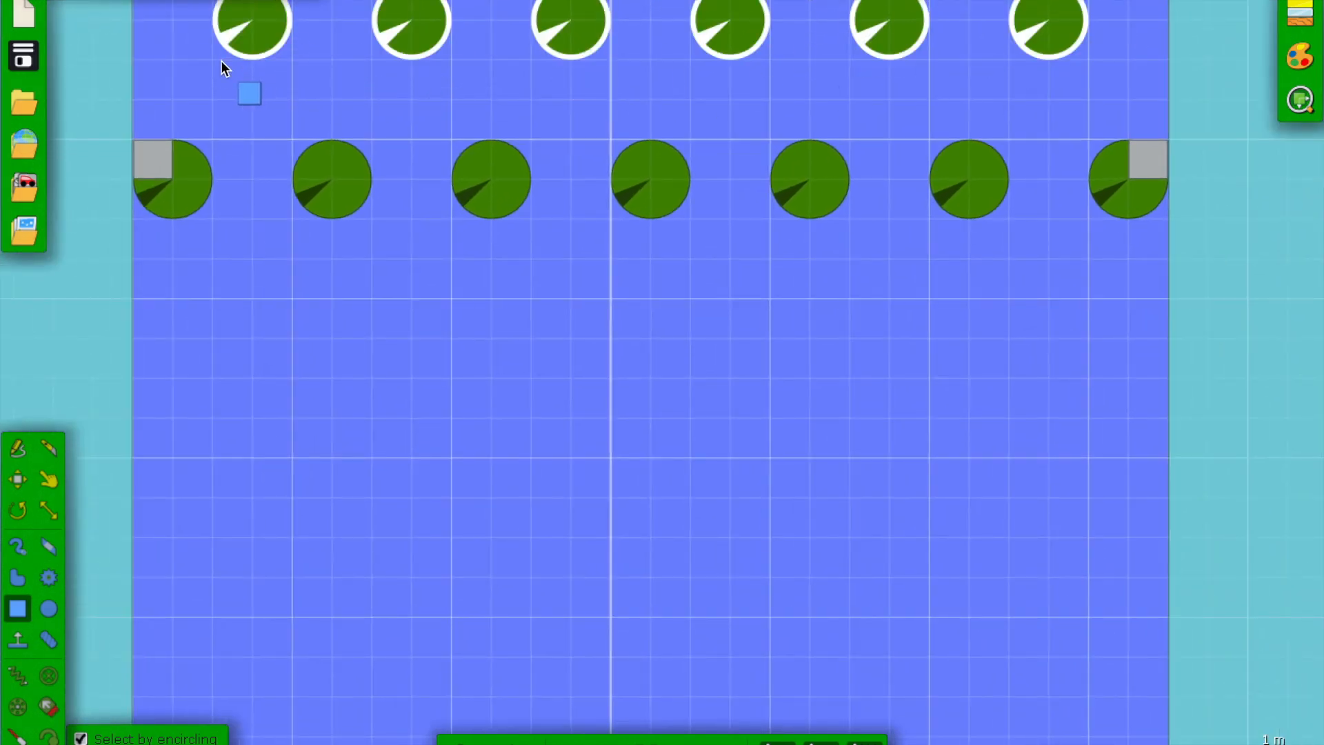
click(17, 478)
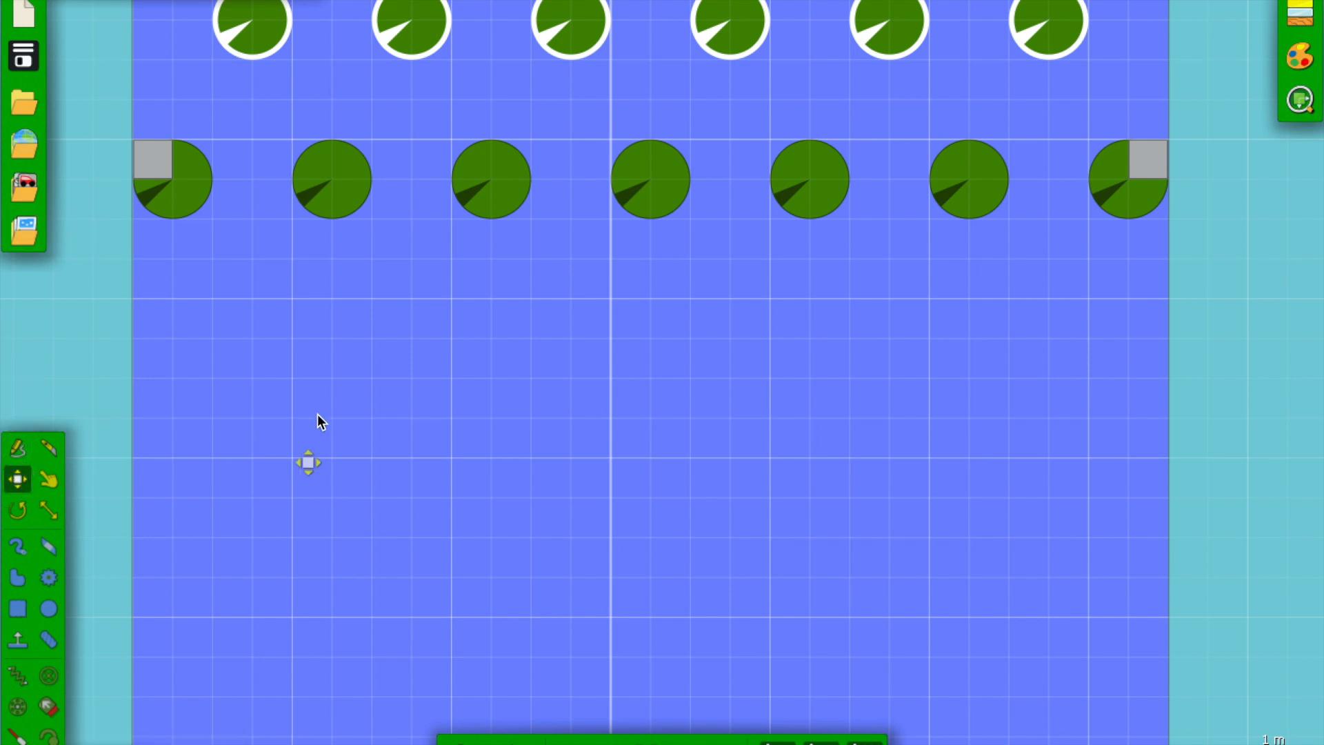
key(ctrl+v)
drag(461, 382, 704, 361)
click(687, 399)
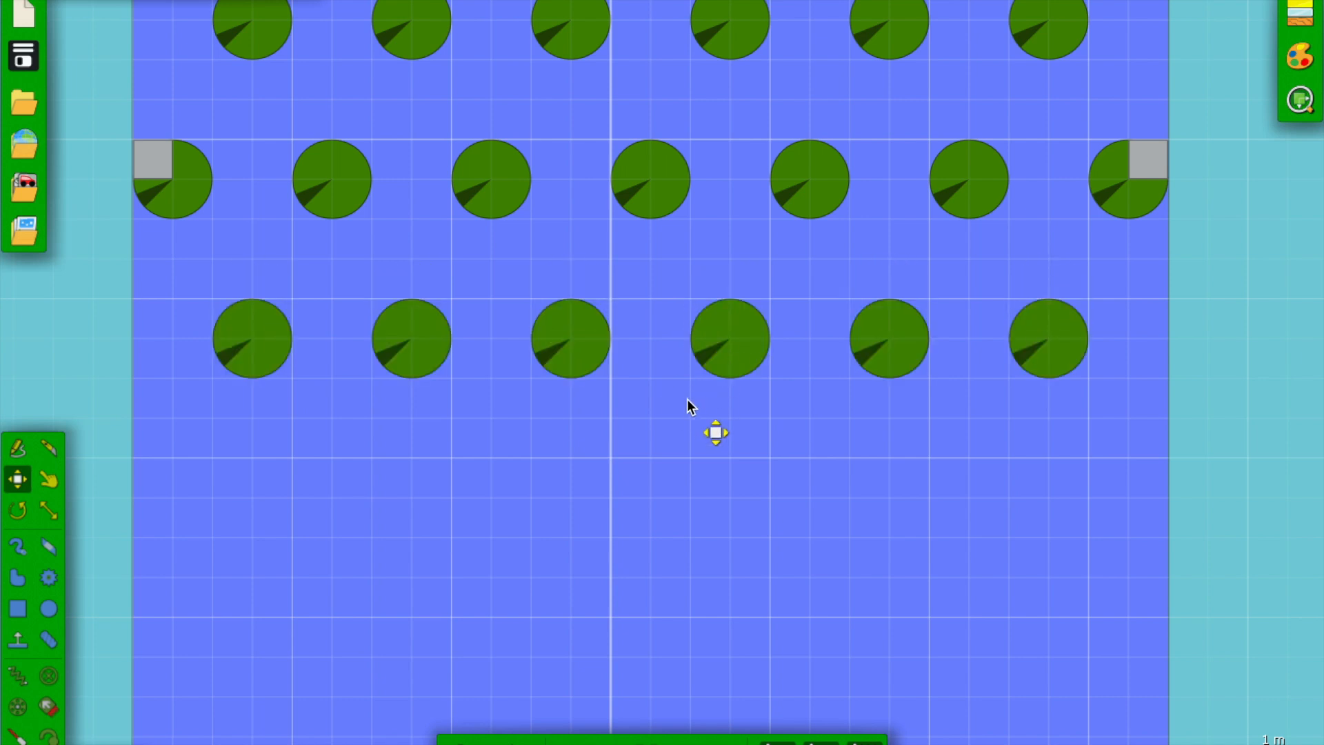
- Duplicate the second and third rows, including the corner squares, directly below as the fourth and fifth rows
scroll(687, 399, down, 2)
drag(1003, 211, 339, 417)
drag(303, 406, 266, 439)
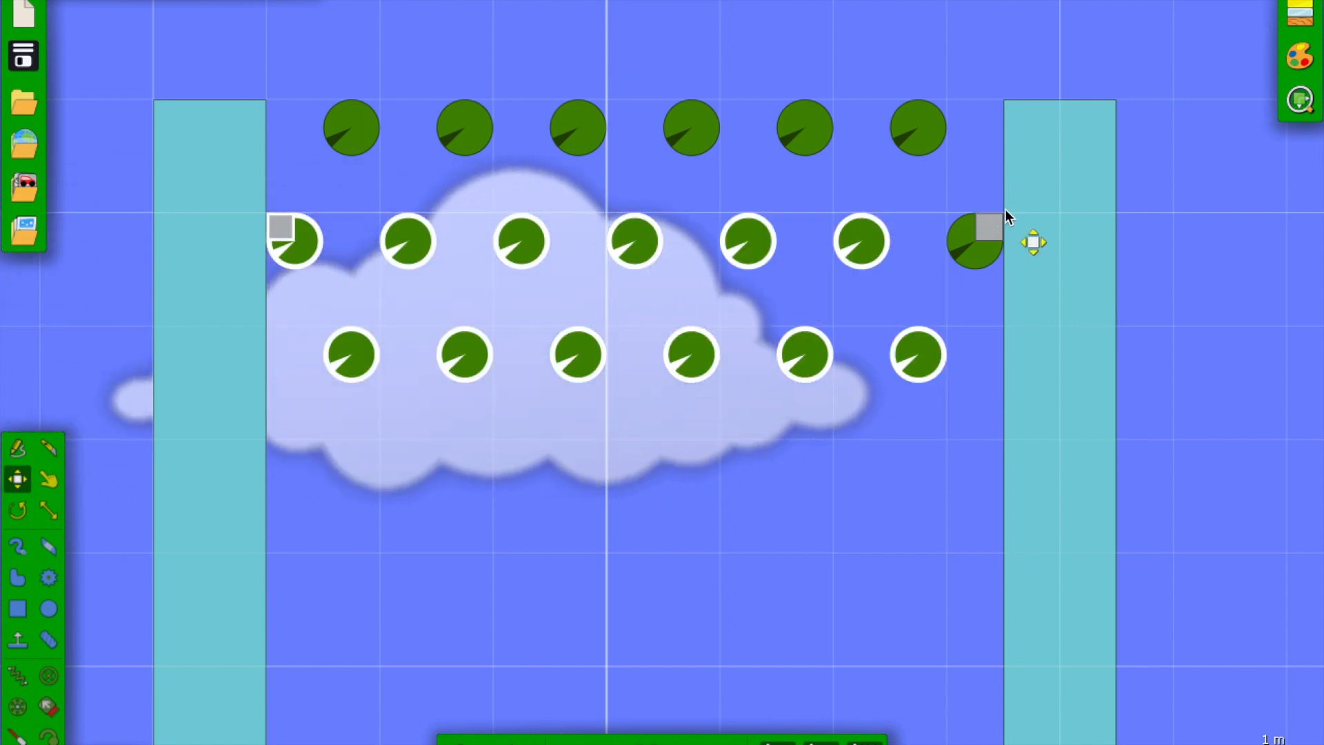
scroll(1186, 209, down, 1)
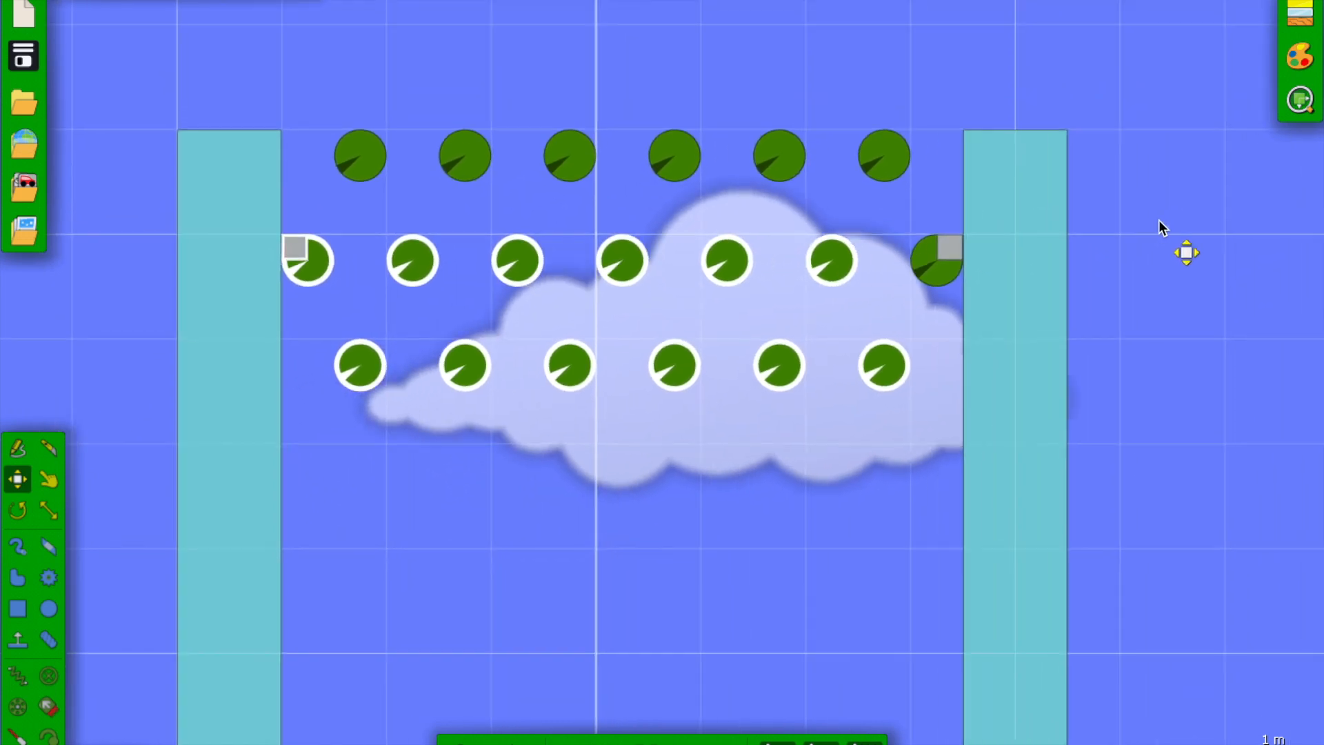
drag(1120, 237, 178, 429)
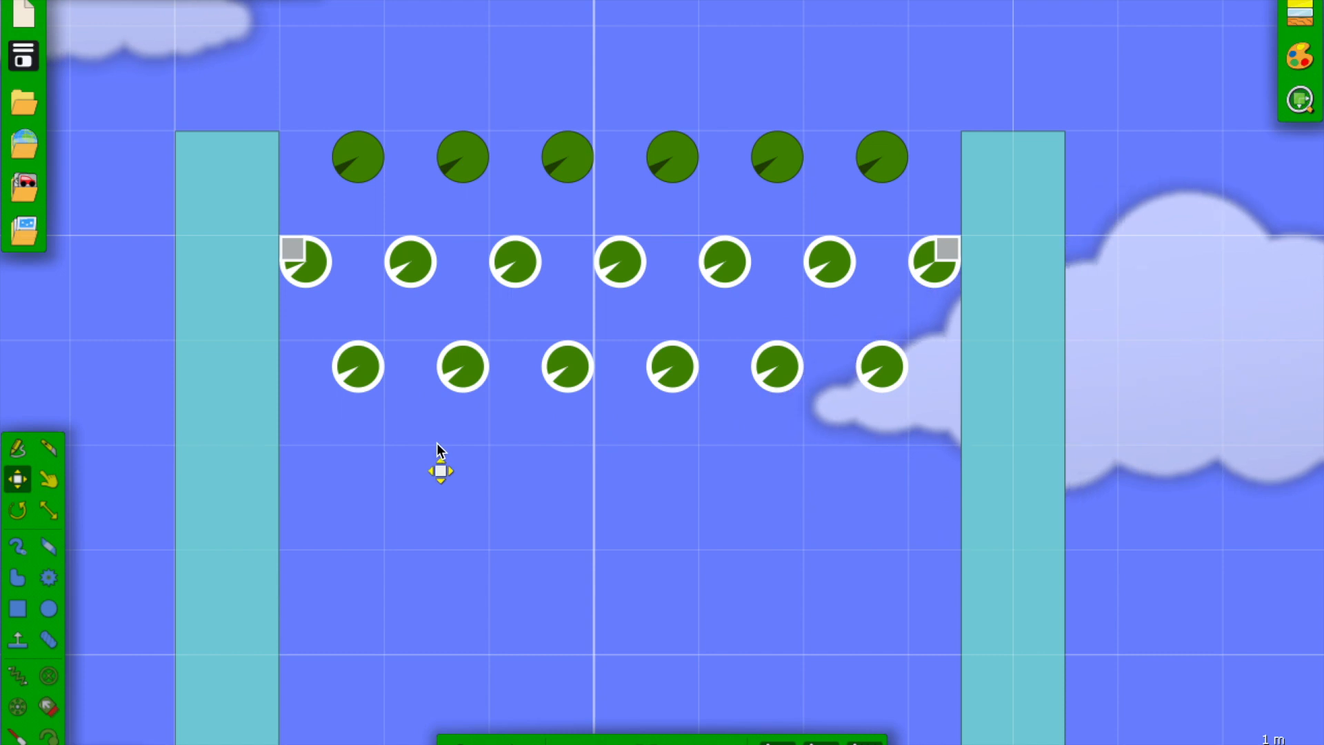
drag(361, 363, 348, 584)
scroll(347, 585, down, 3)
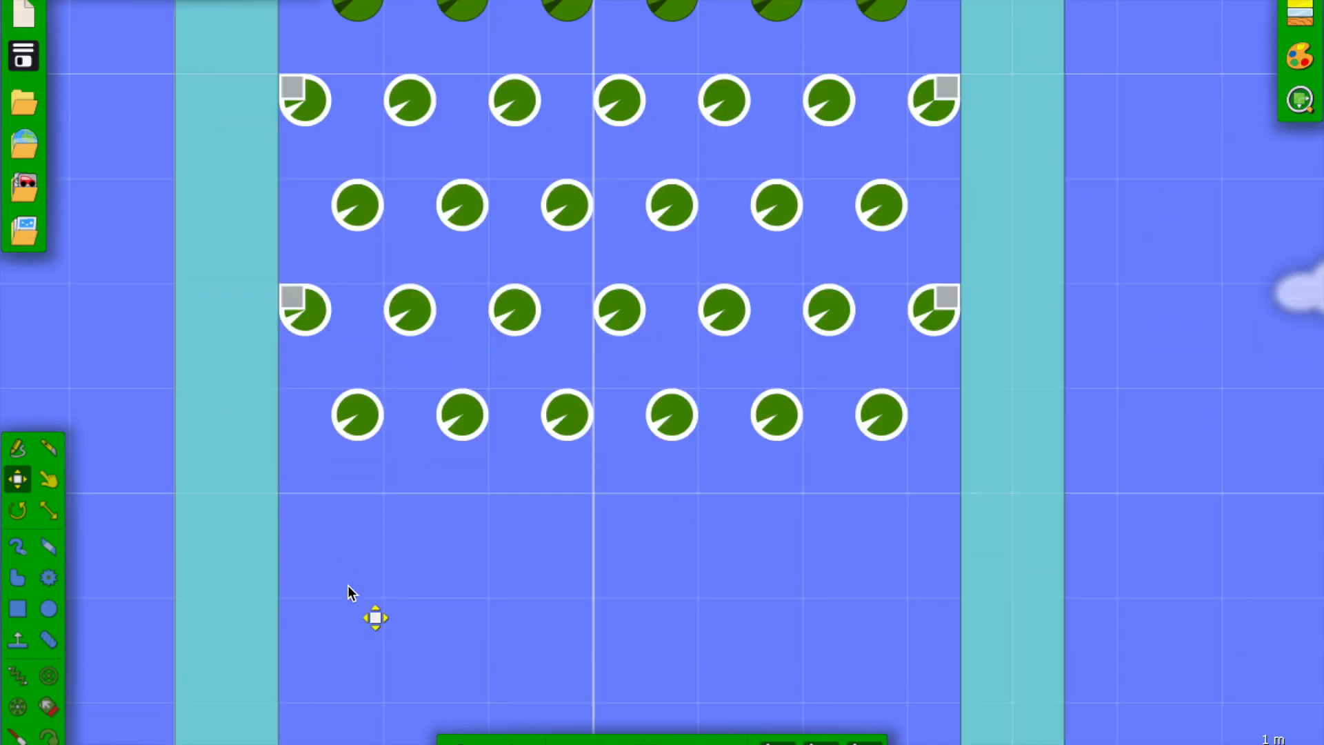
drag(575, 358, 575, 641)
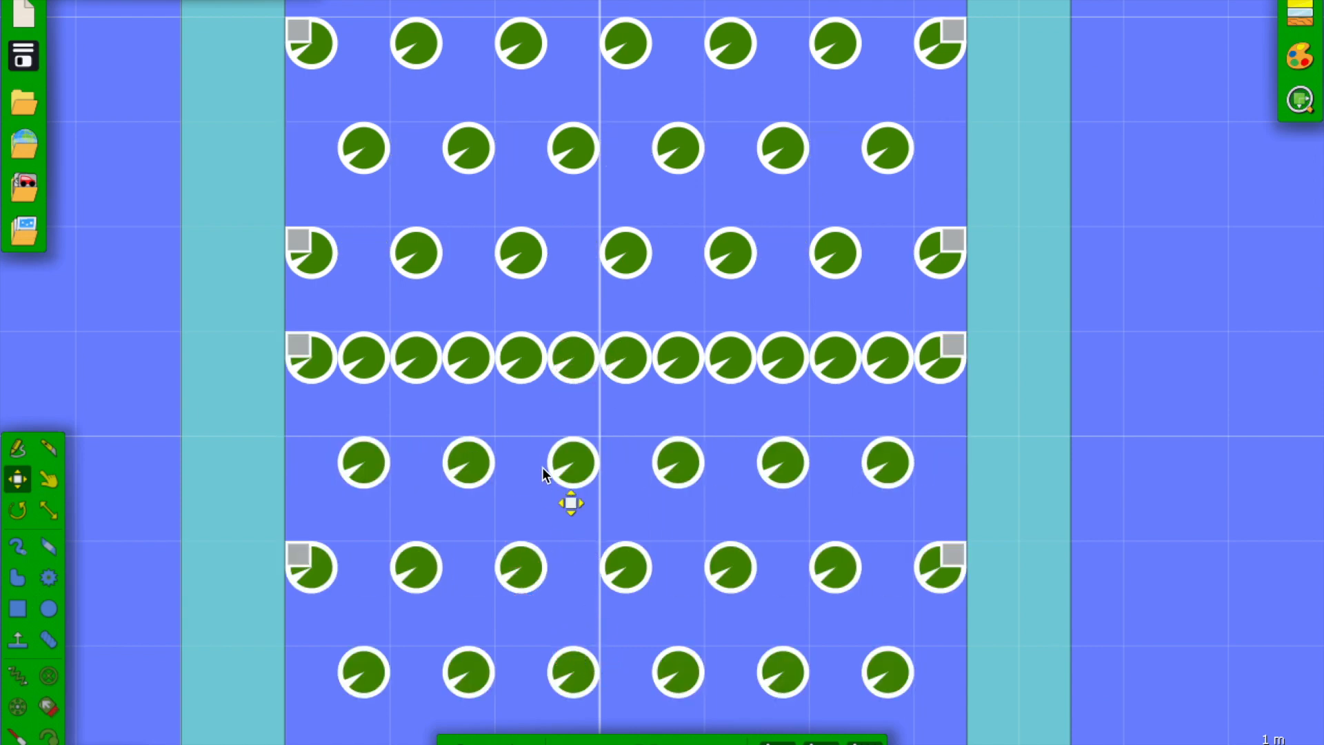
scroll(573, 452, down, 2)
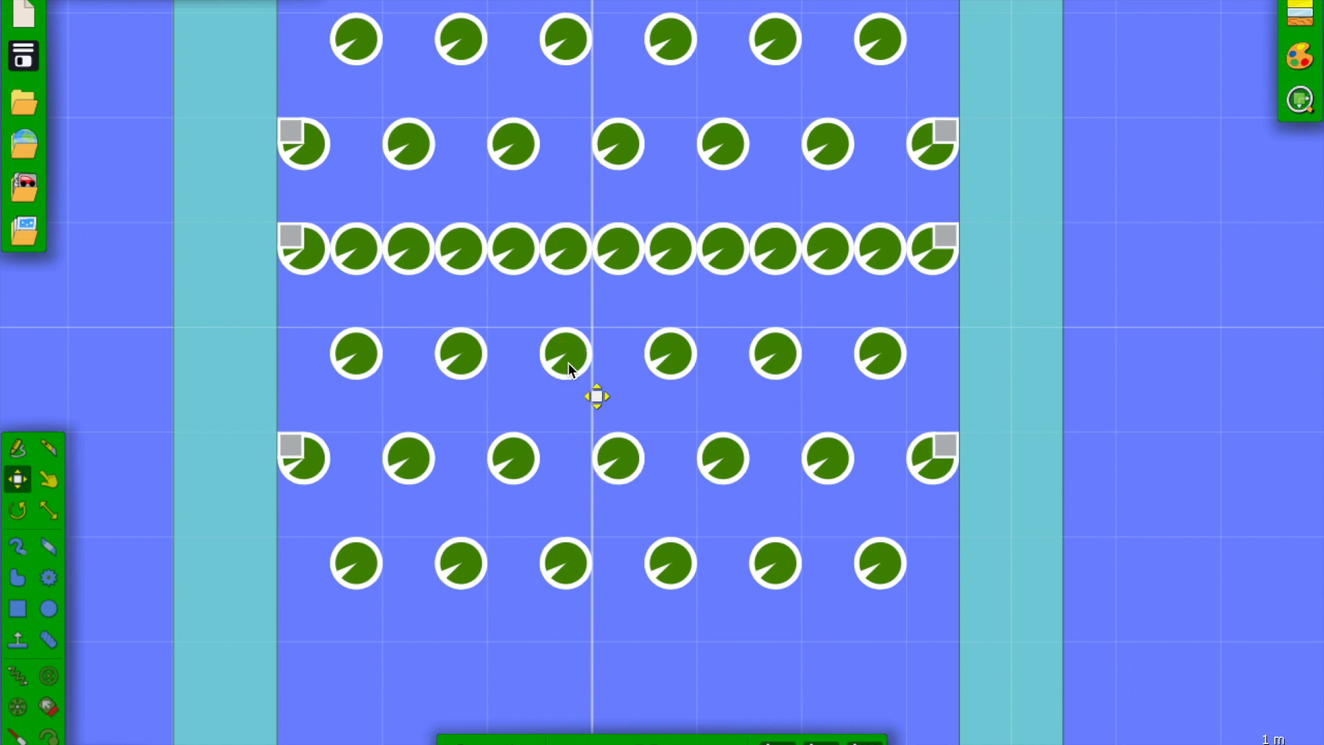
key(ctrl+z)
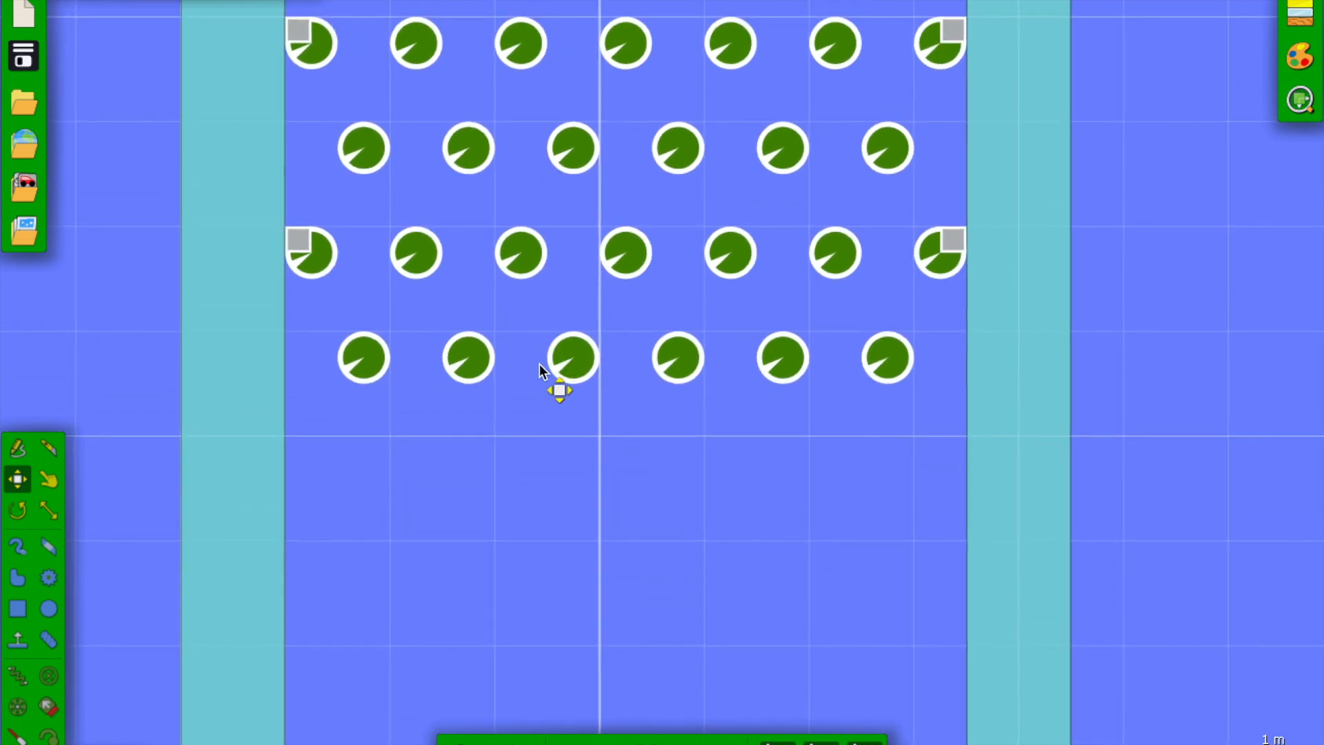
- Duplicate the selected four rows directly below at the same spacing, extending the peg pattern down to just above the ground
drag(548, 365, 550, 284)
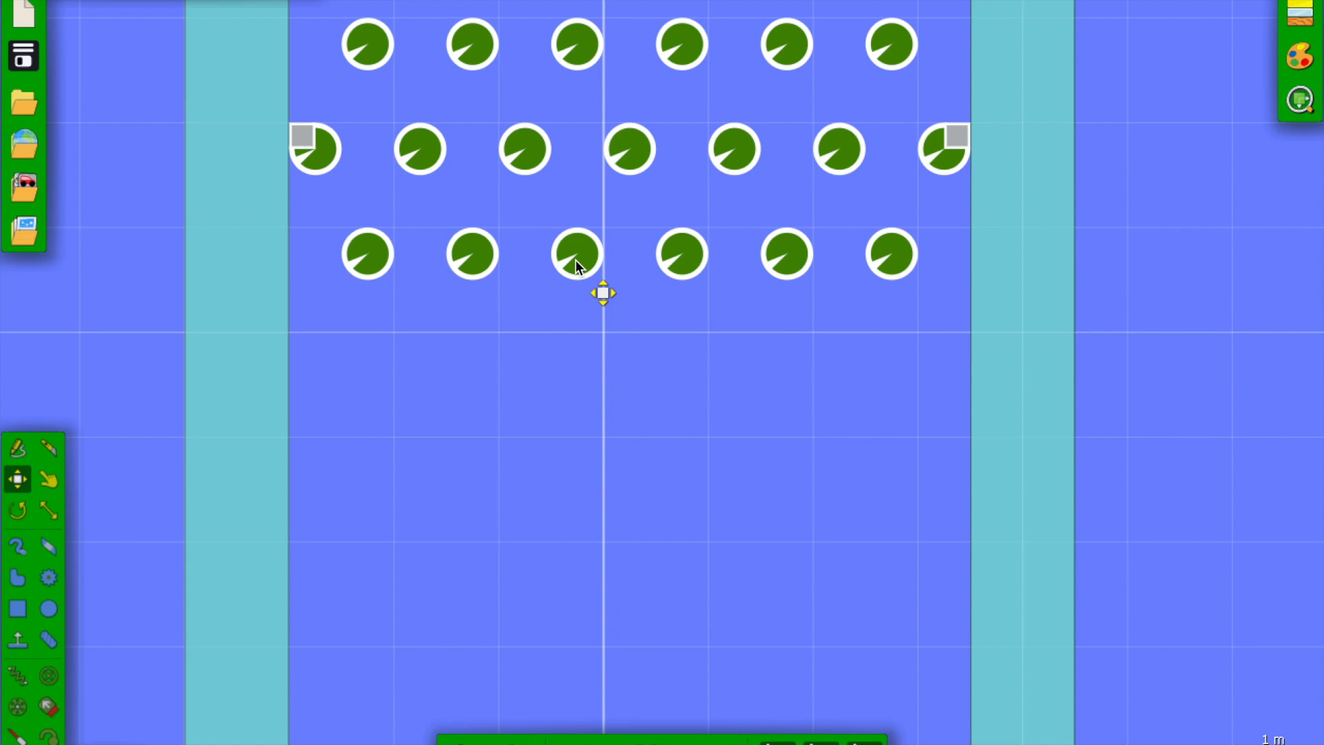
drag(578, 31, 573, 463)
scroll(572, 468, down, 5)
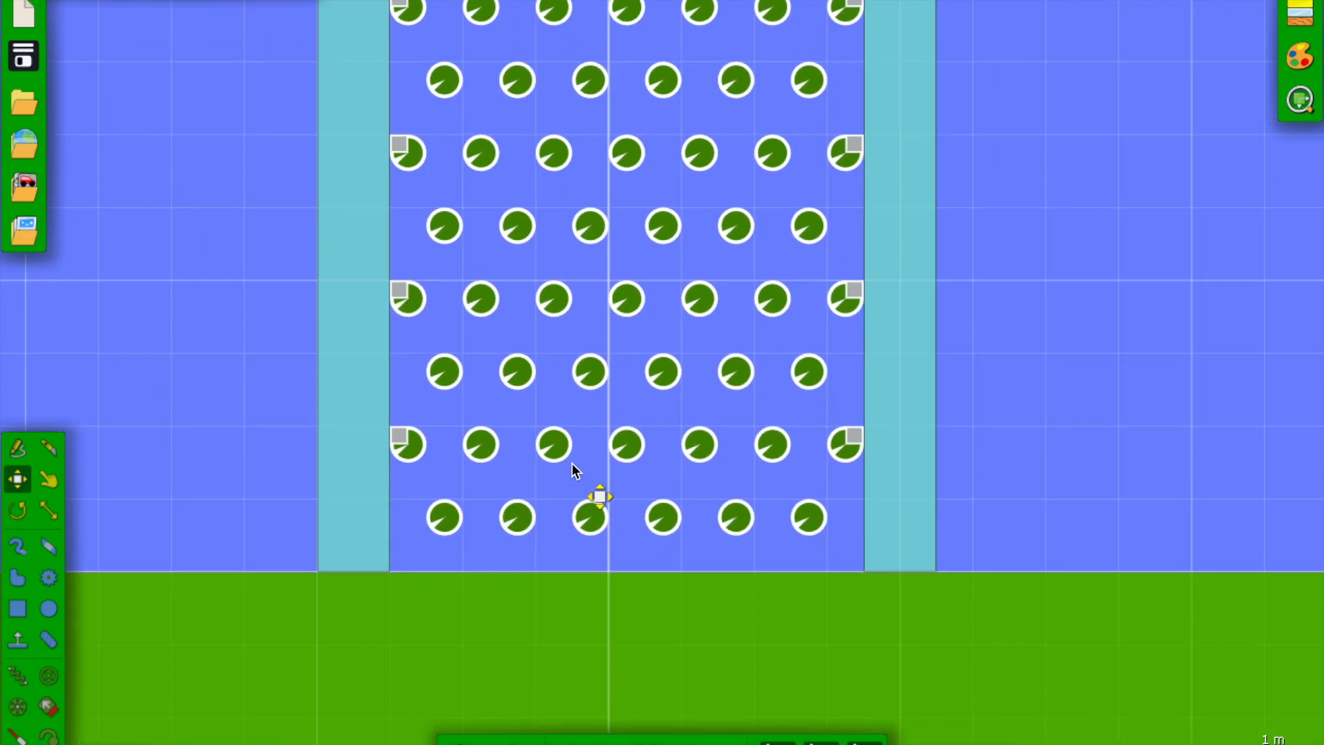
click(357, 315)
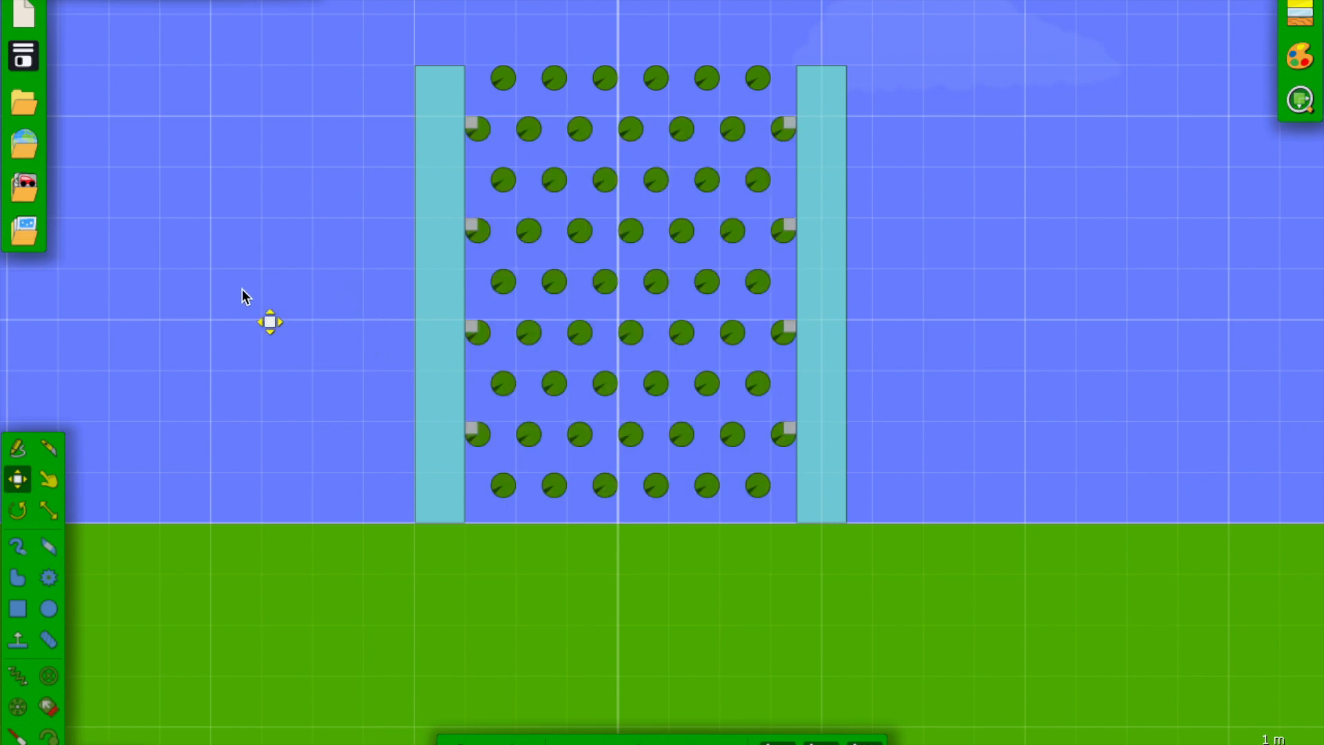
- Insert the saved set of eight coloured marbles above the top row of pegs and run the simulation to drop them
scroll(411, 345, up, 2)
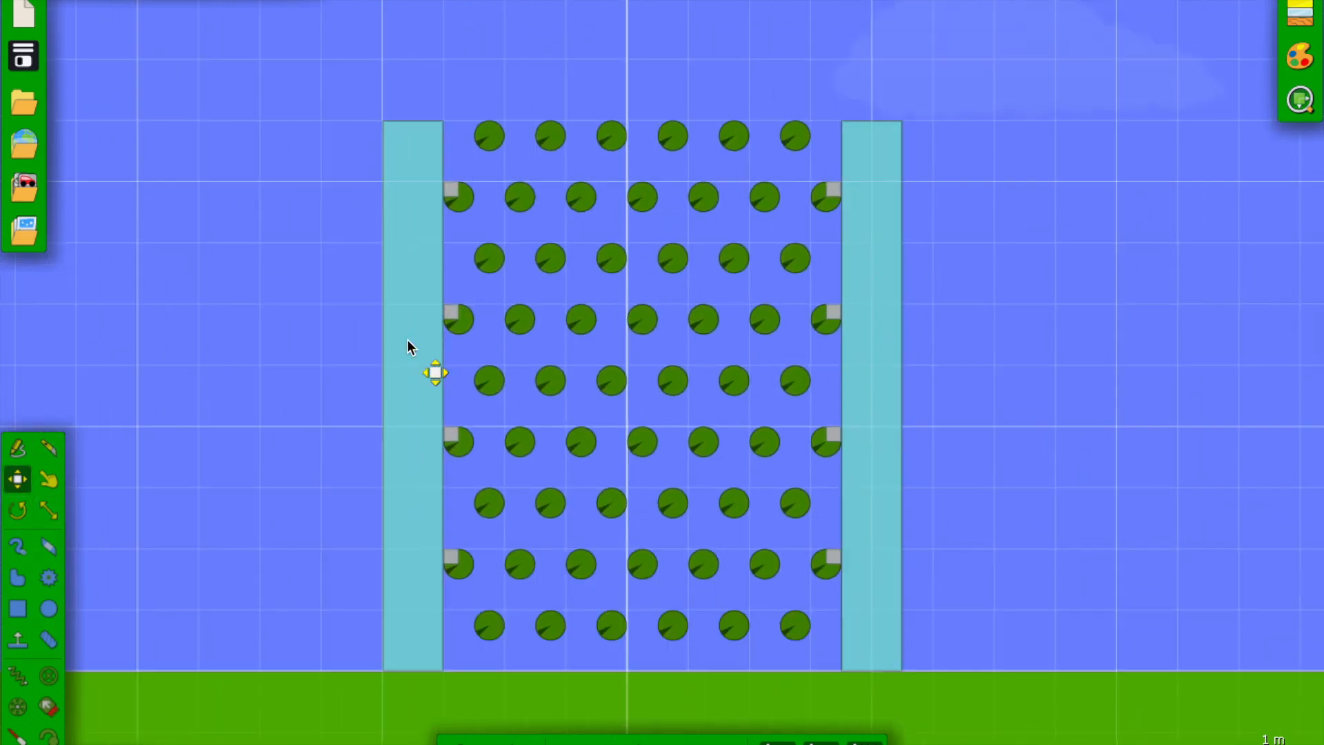
drag(407, 340, 319, 570)
click(22, 183)
click(237, 206)
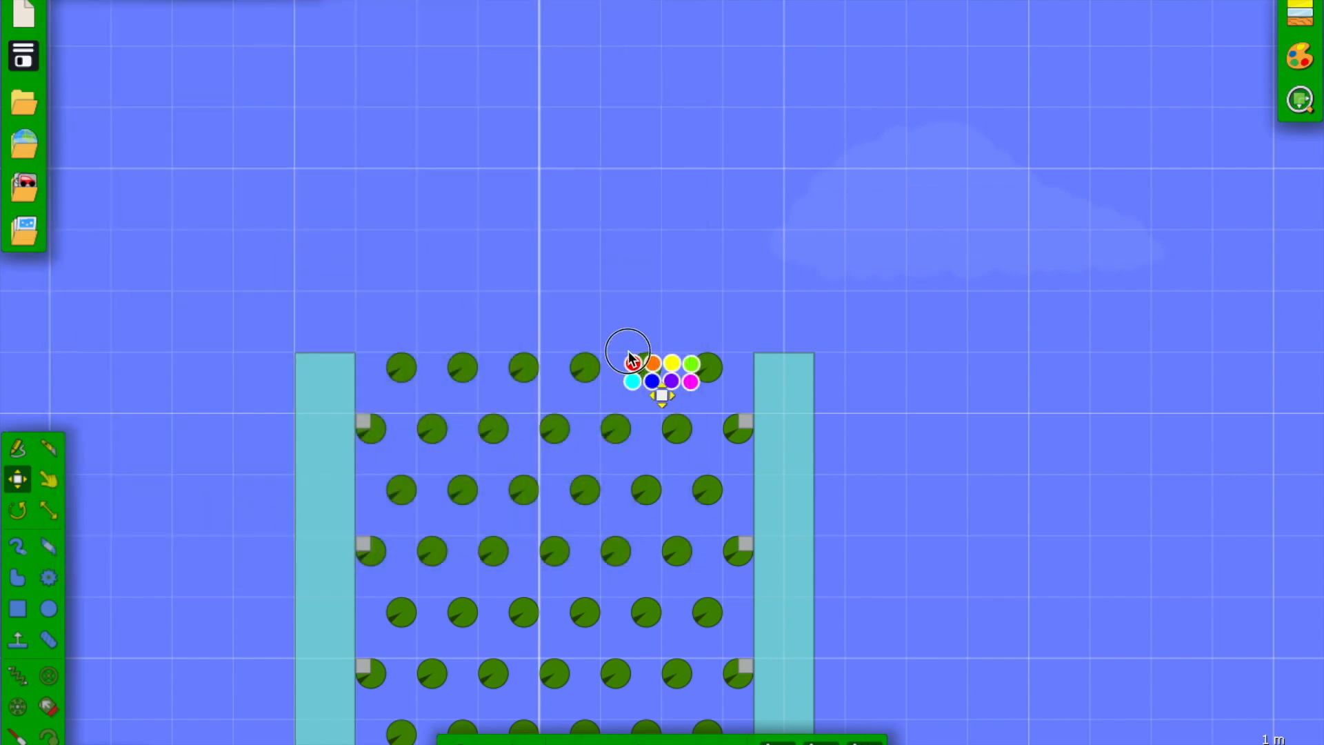
click(568, 275)
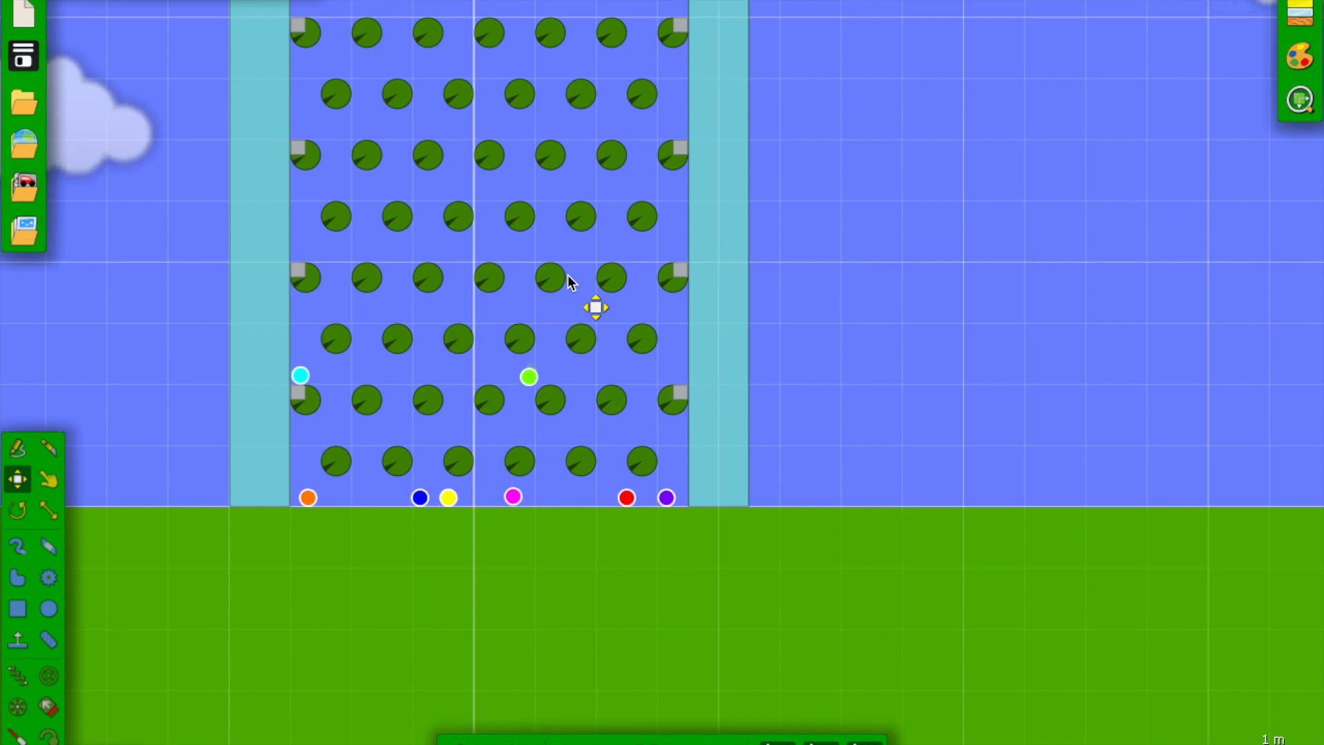
- Line the marbles up above the top pegs for a second simulated drop, and delete them when it ends
drag(299, 376, 312, 375)
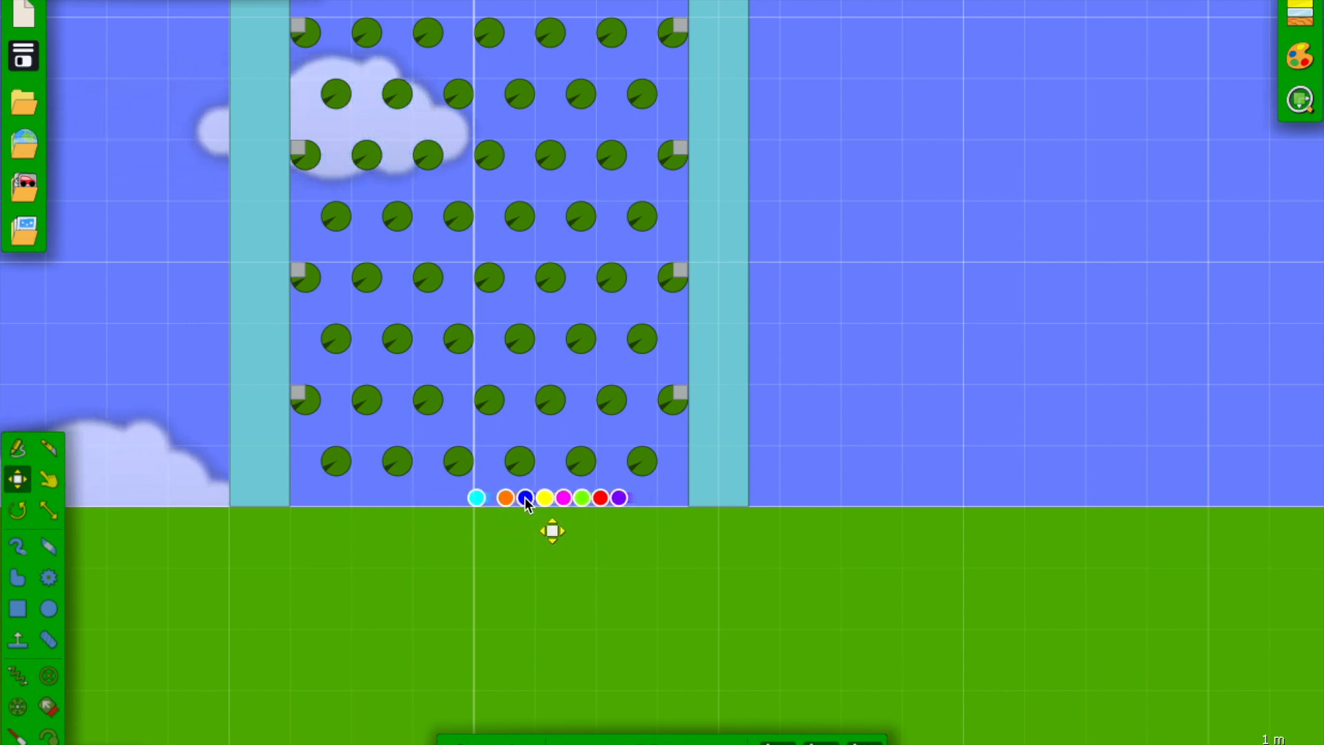
scroll(467, 493, up, 3)
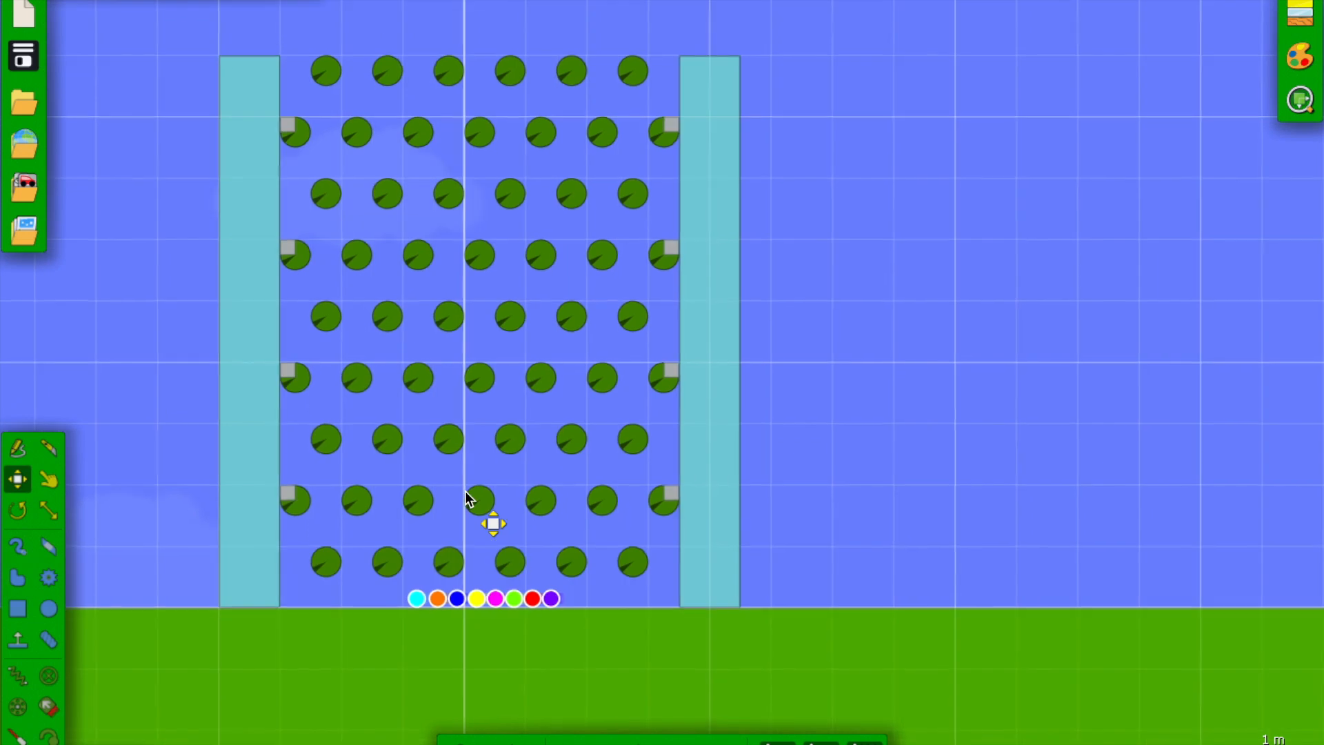
drag(465, 604, 474, 38)
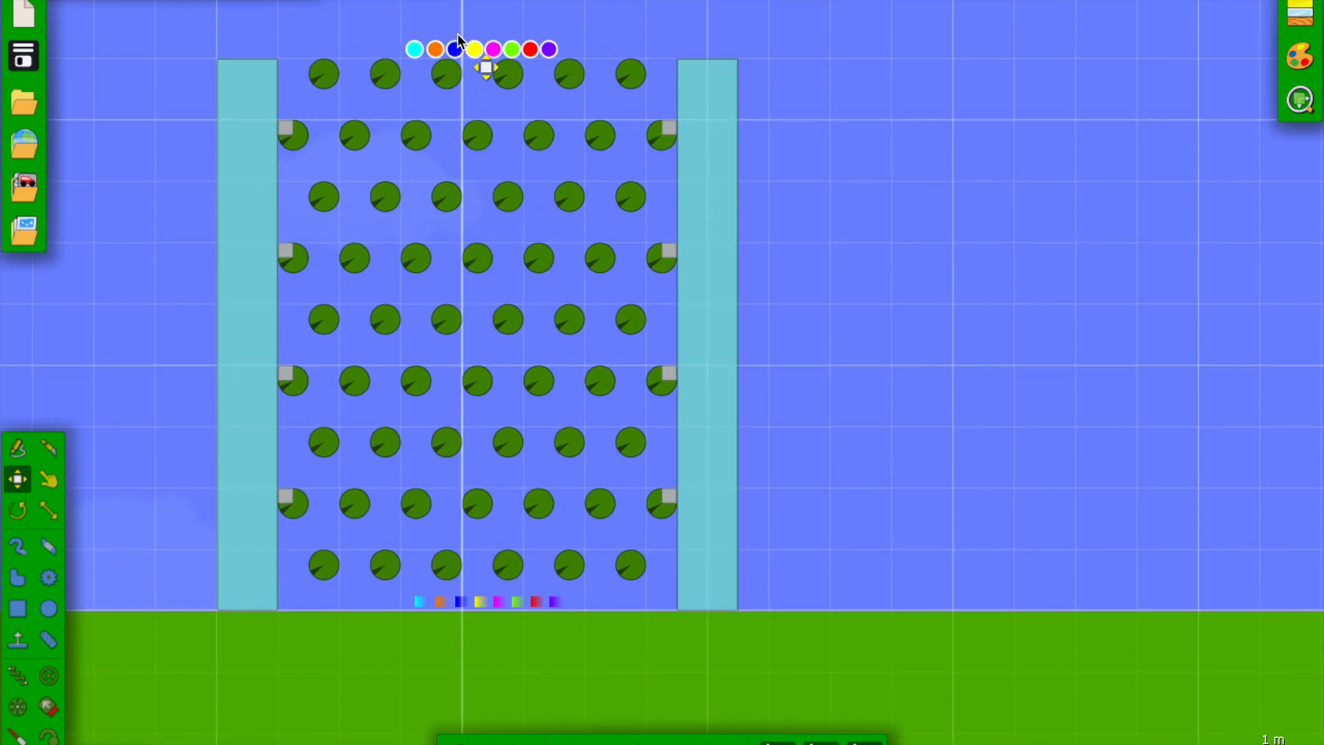
key(space)
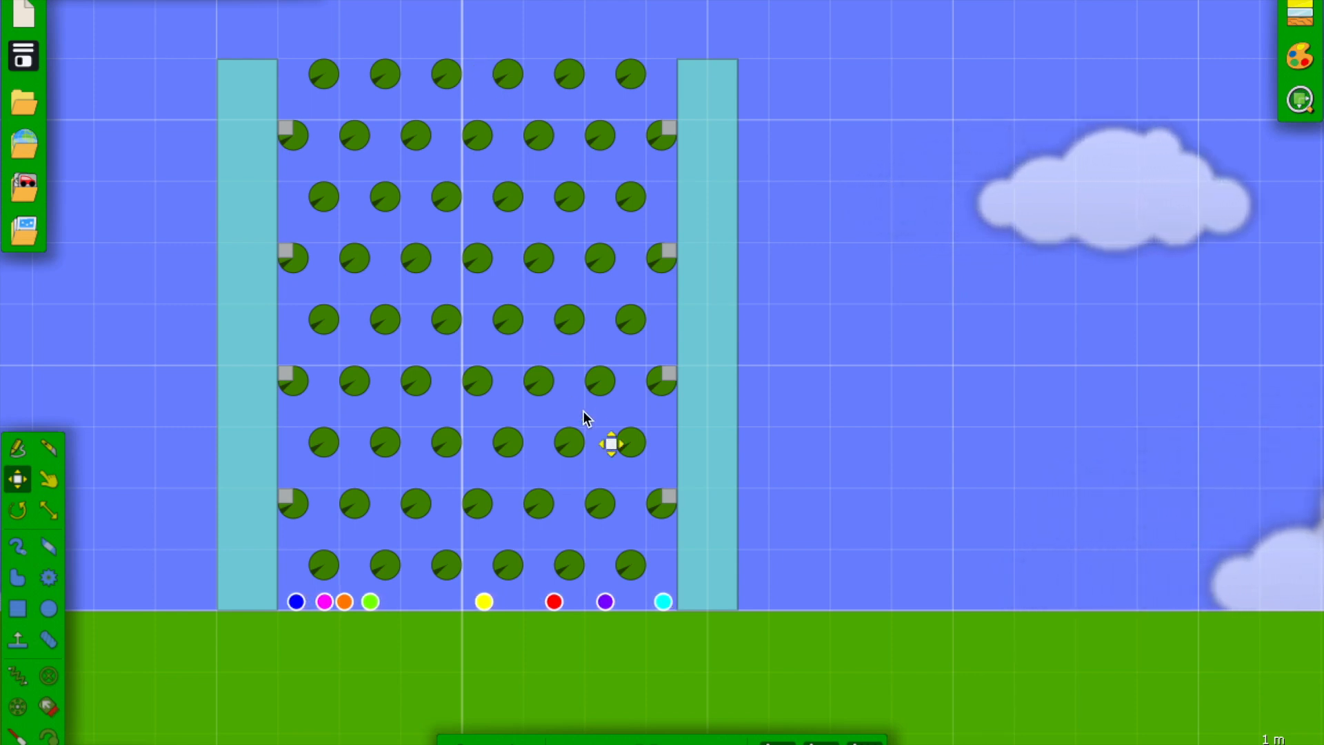
key(Delete)
- Colour both pillars, all pegs and the corner squares black, leaving no extra pasted rows above the structure
drag(771, 58, 159, 613)
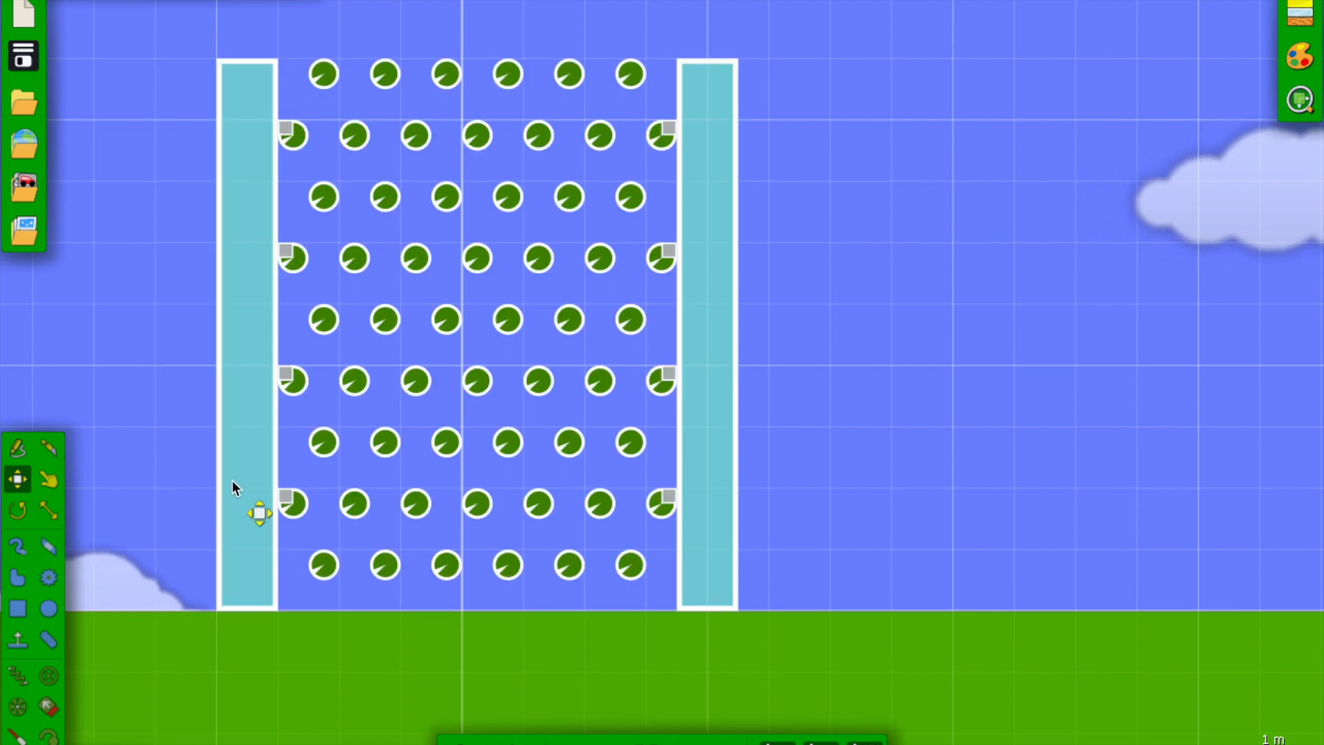
right_click(232, 480)
click(276, 552)
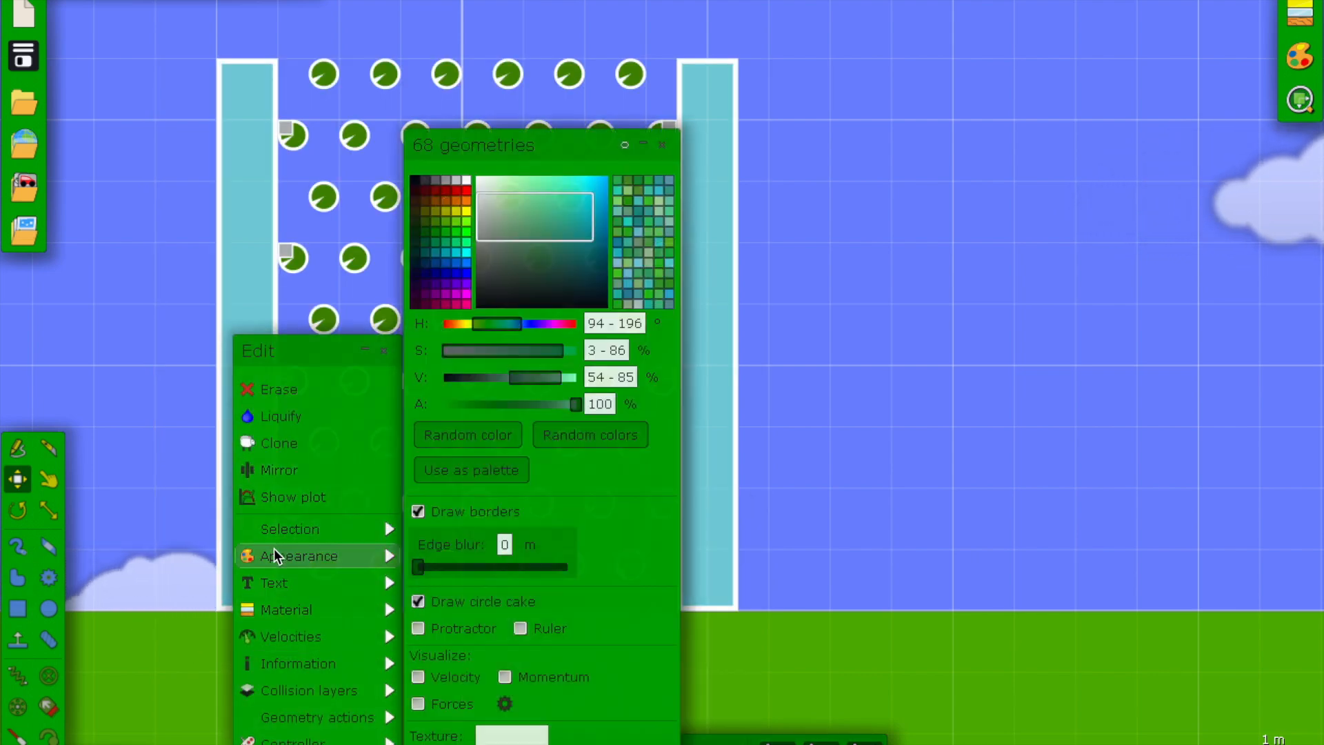
click(418, 182)
click(808, 231)
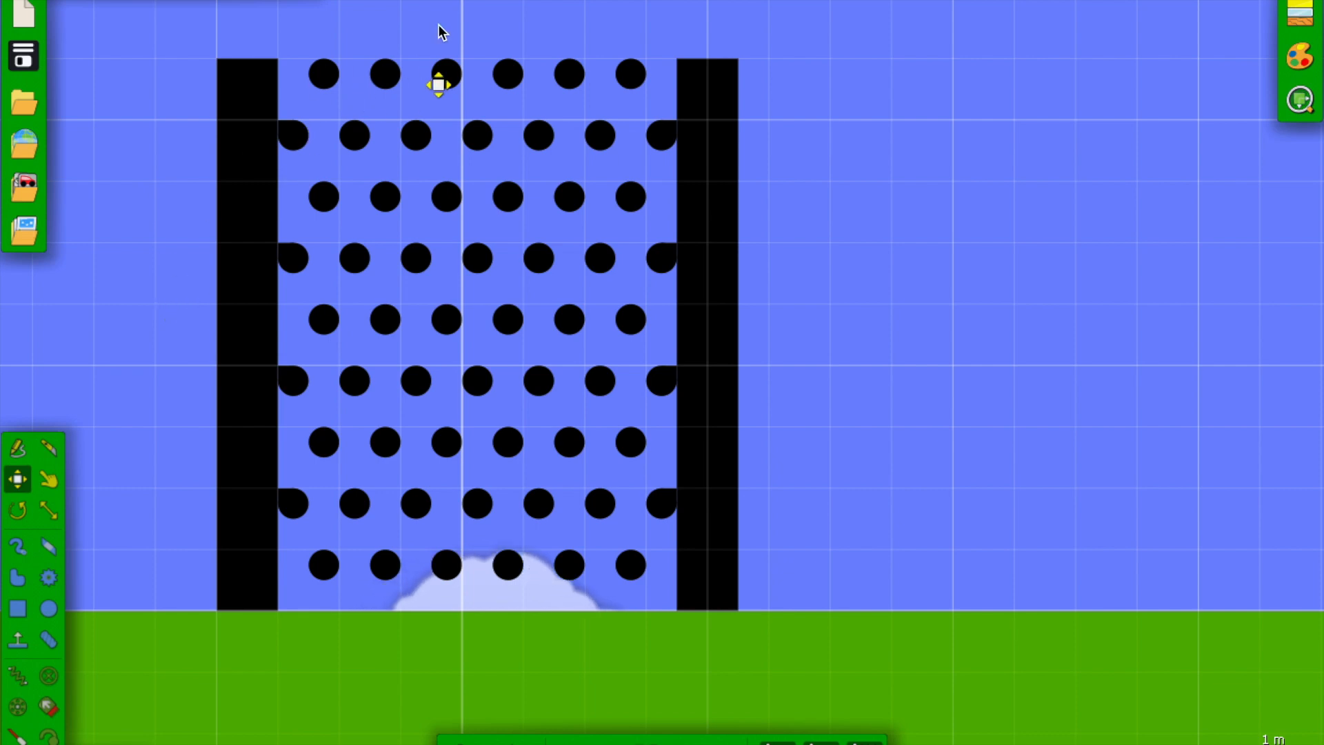
key(ctrl+v)
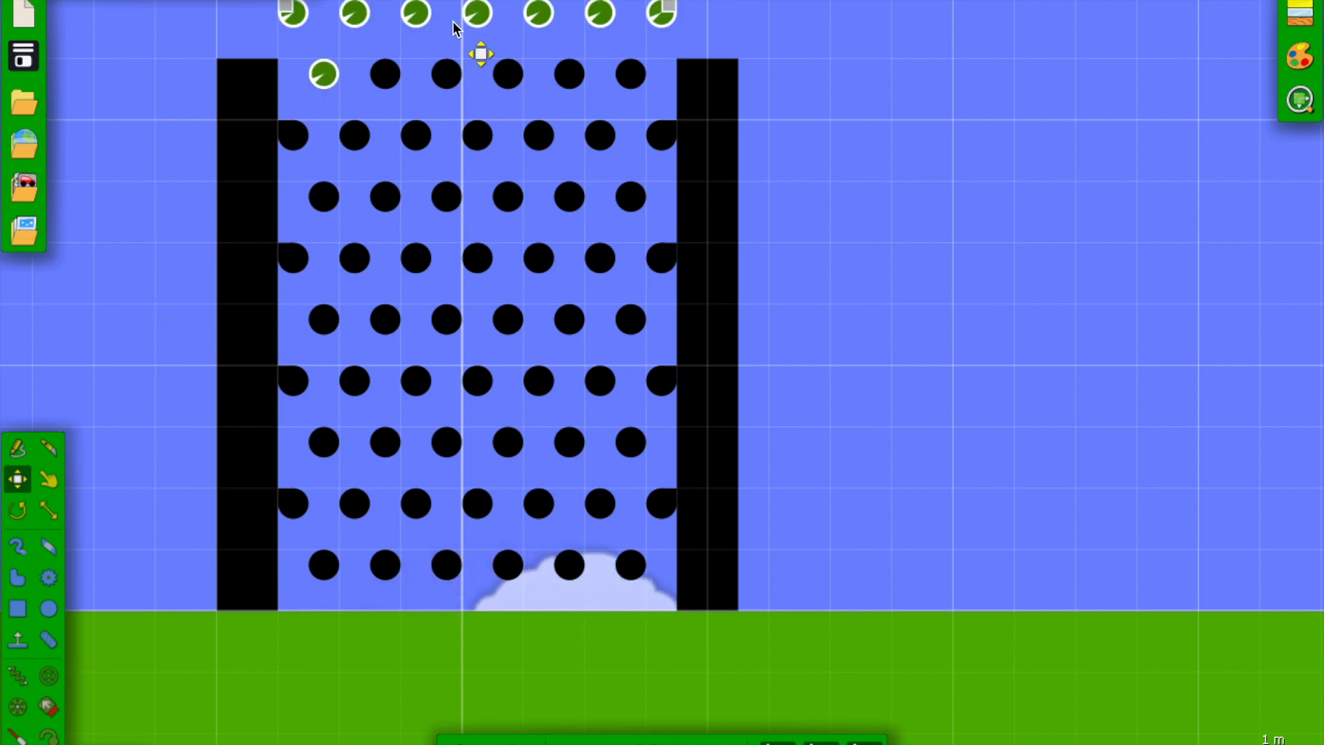
key(Delete)
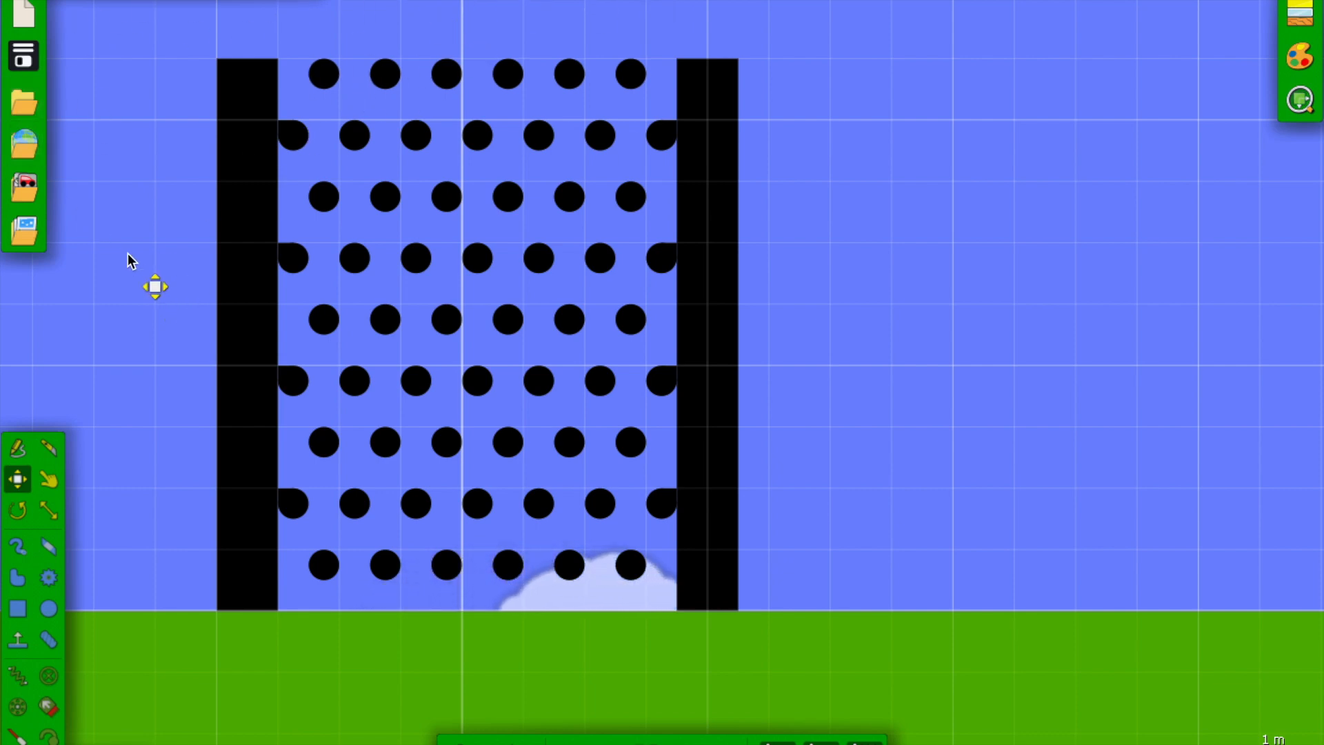